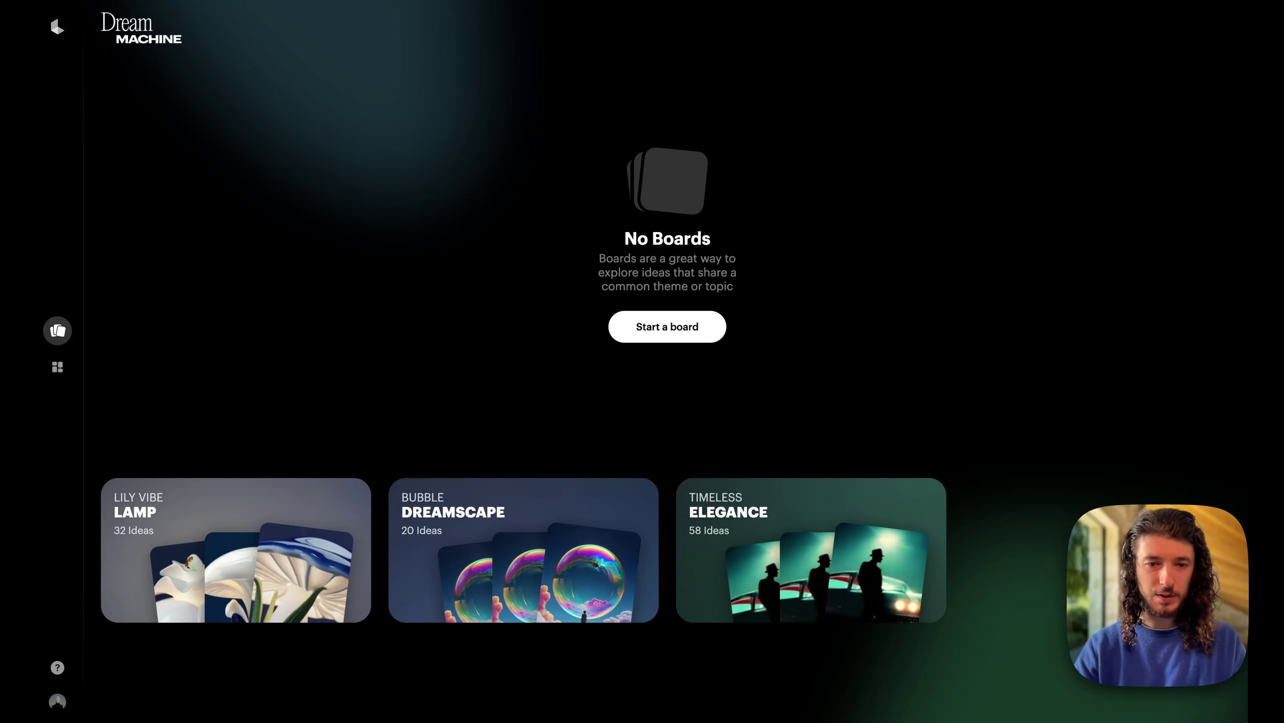
Step: Open the Bubble Dreamscape board and replace "iridescent" with "kaleidoscopic" in the floating bubble prompt
left_click(523, 552)
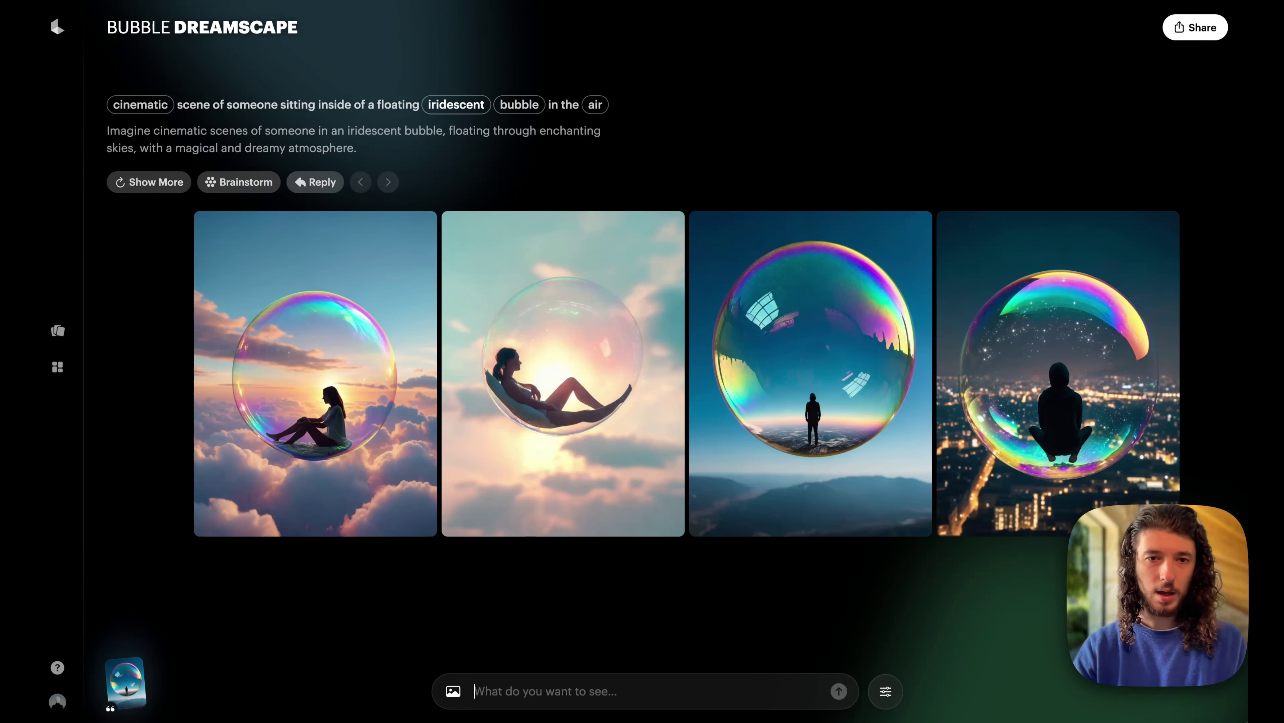
left_click(456, 104)
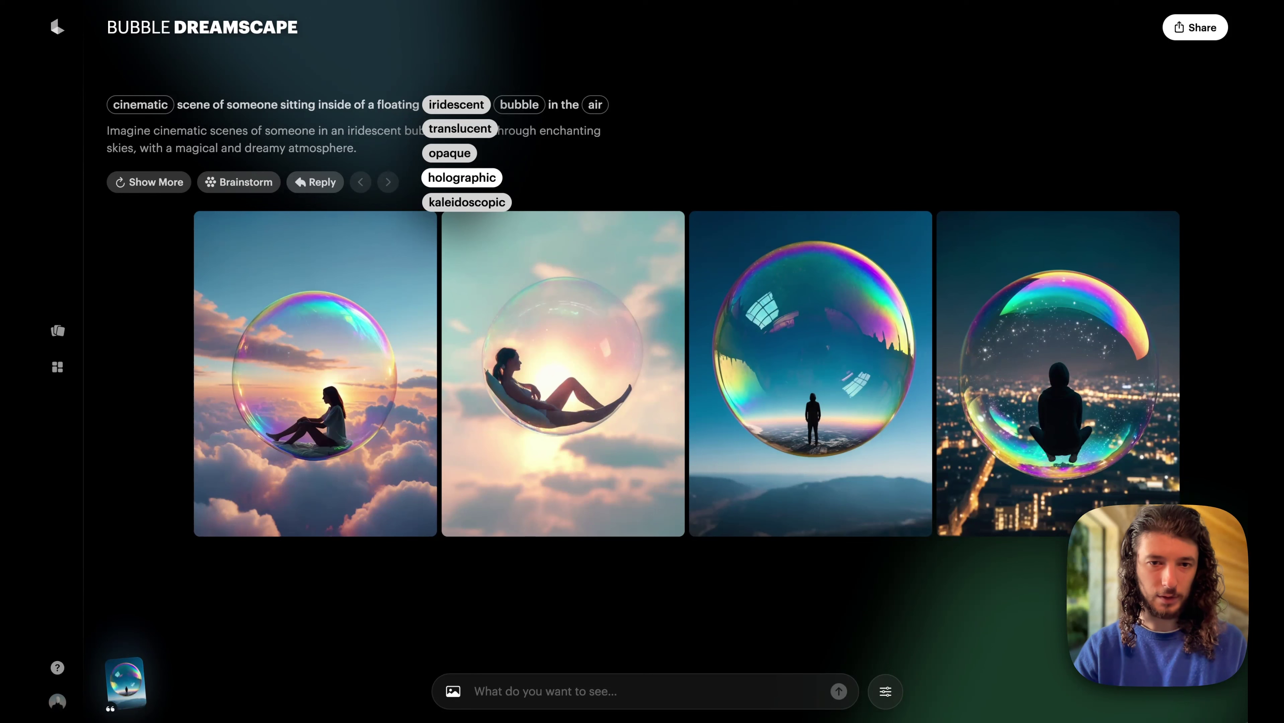
left_click(466, 202)
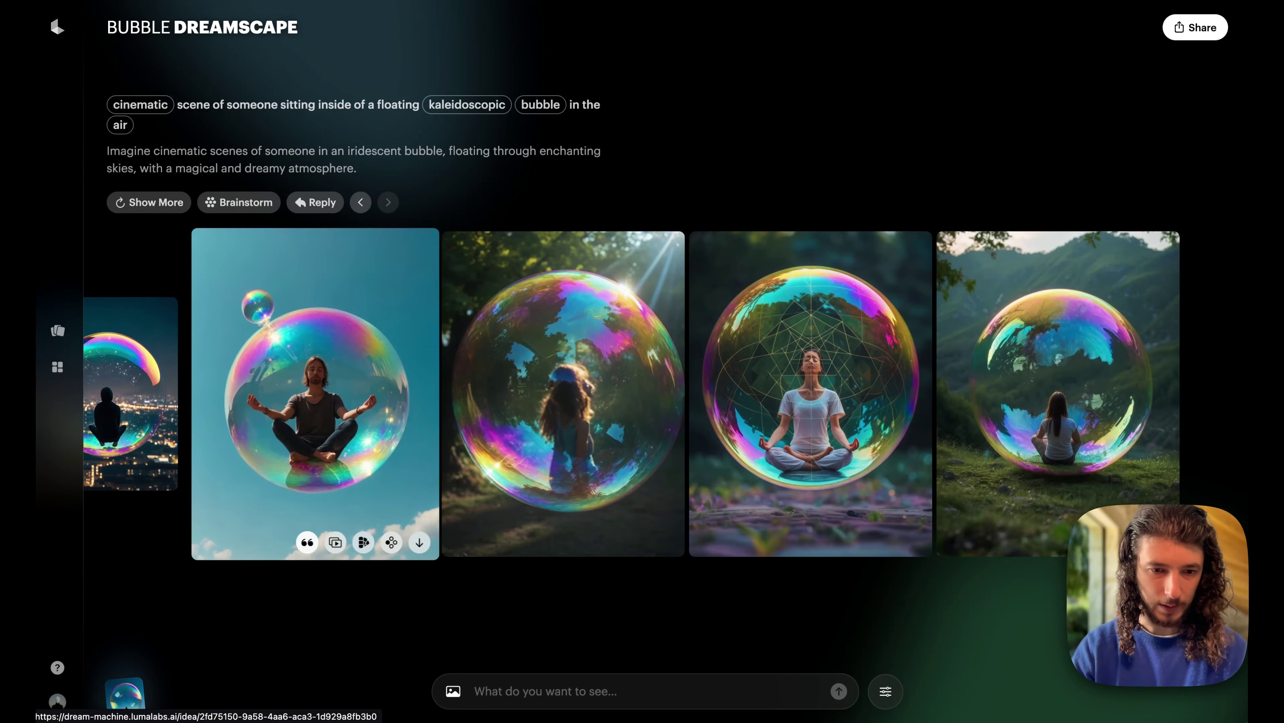
Step: Generate a video from the image of the man meditating in a bubble with the prompt "slow push in"
left_click(335, 543)
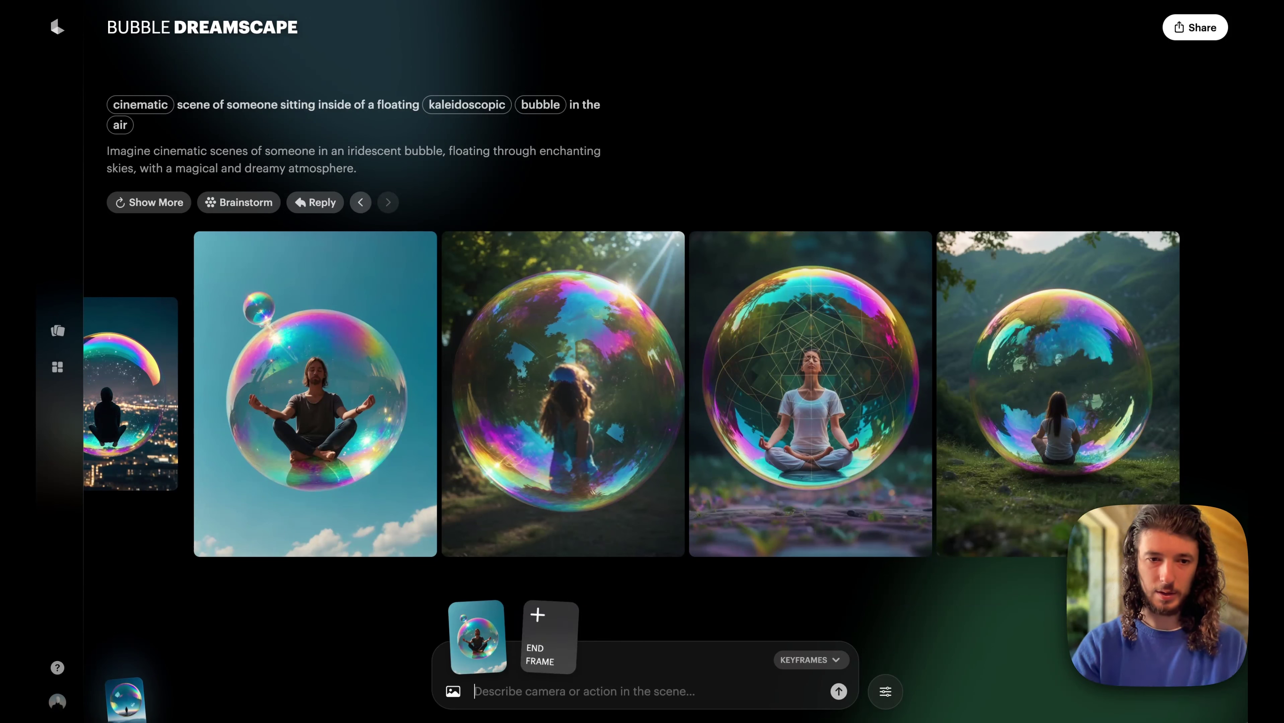
type("slow push in")
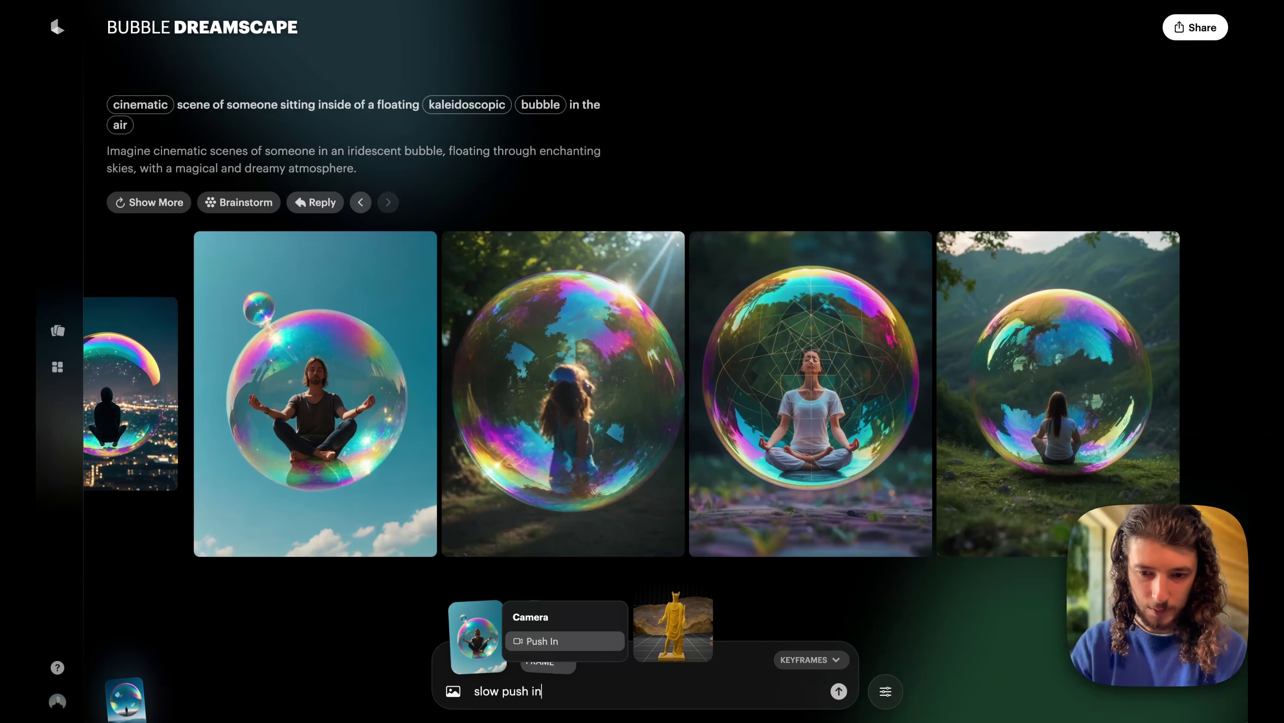
key("Return")
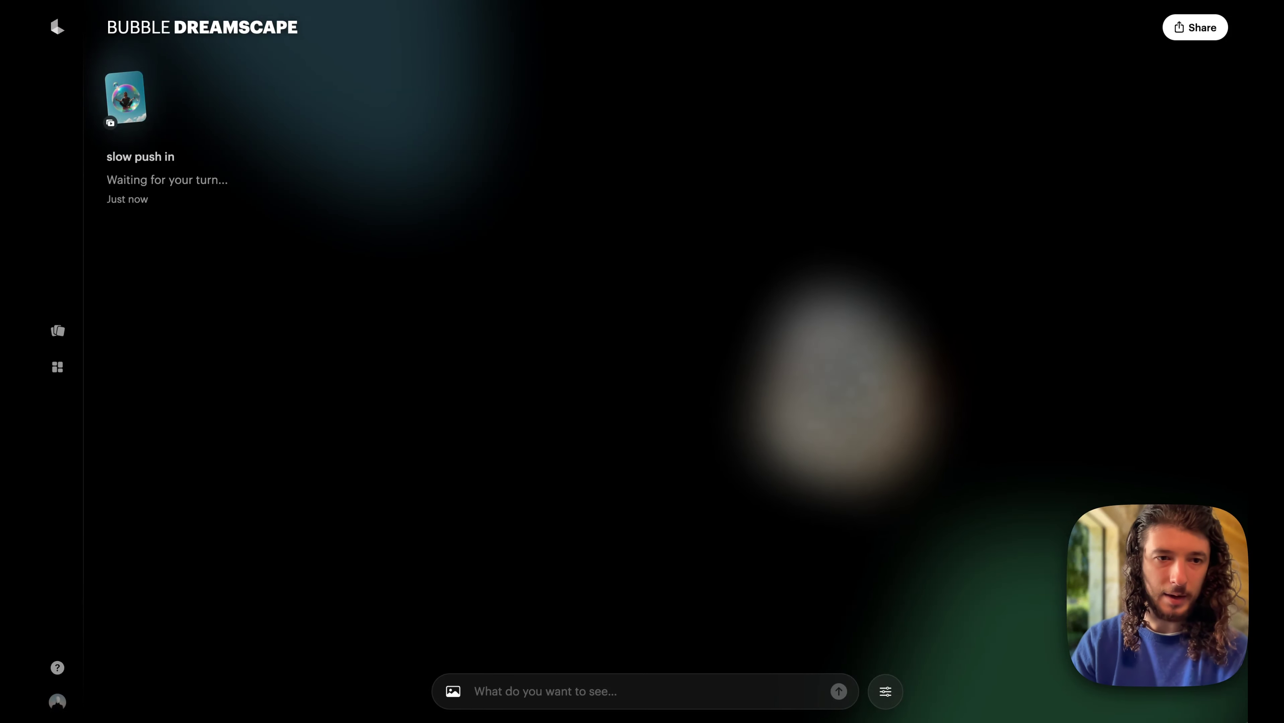
Step: Review the earlier videos and images on the Bubble Dreamscape board
scroll(642, 354, "up", 7)
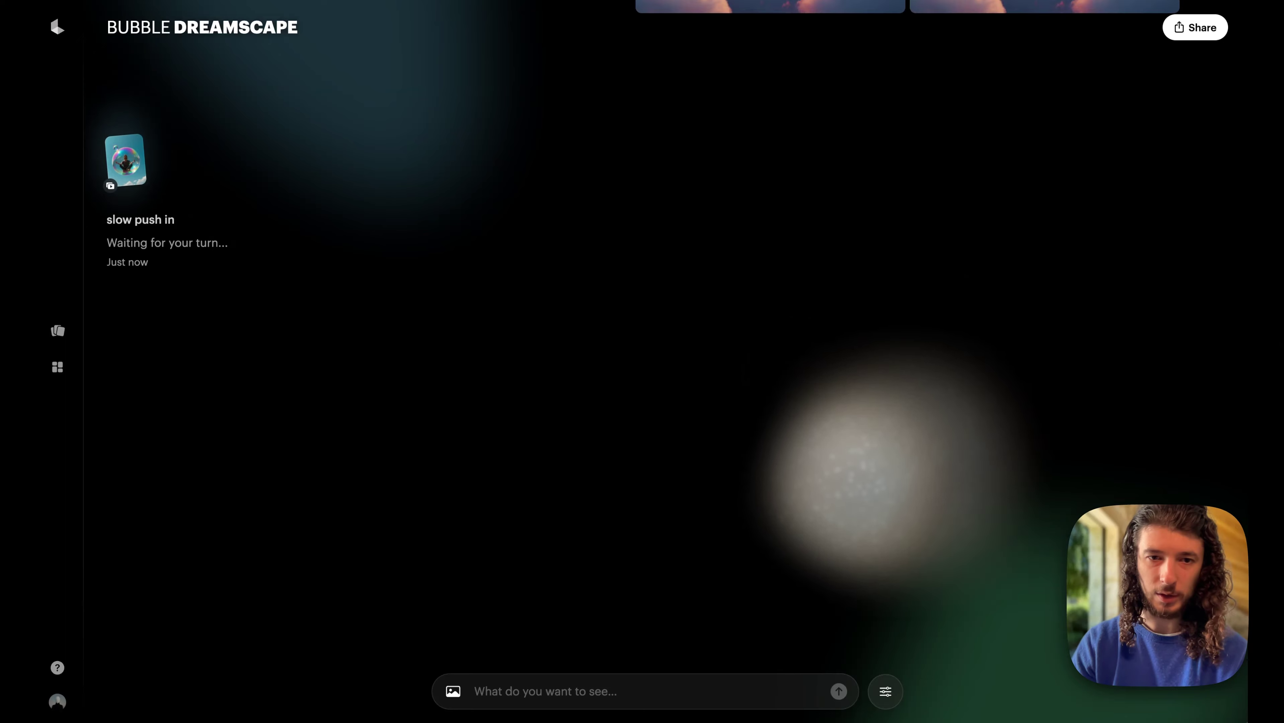
scroll(642, 355, "up", 5)
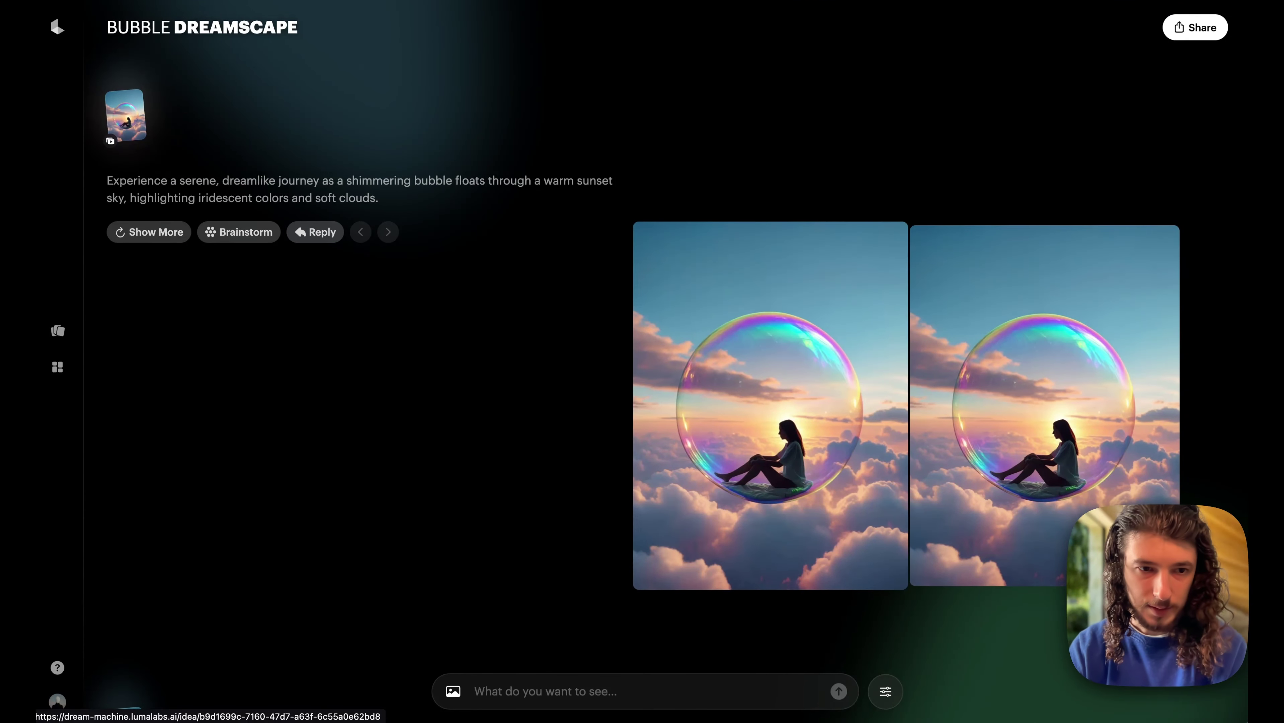
scroll(642, 384, "up", 5)
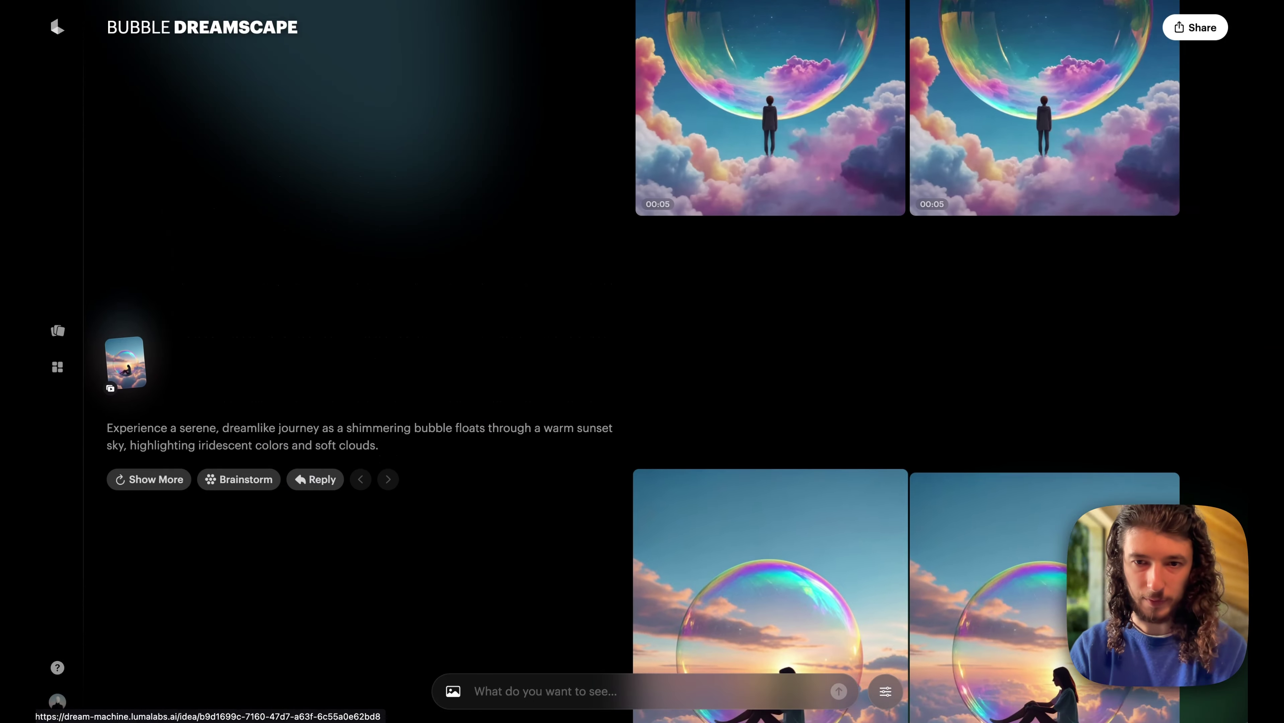
scroll(642, 383, "up", 7)
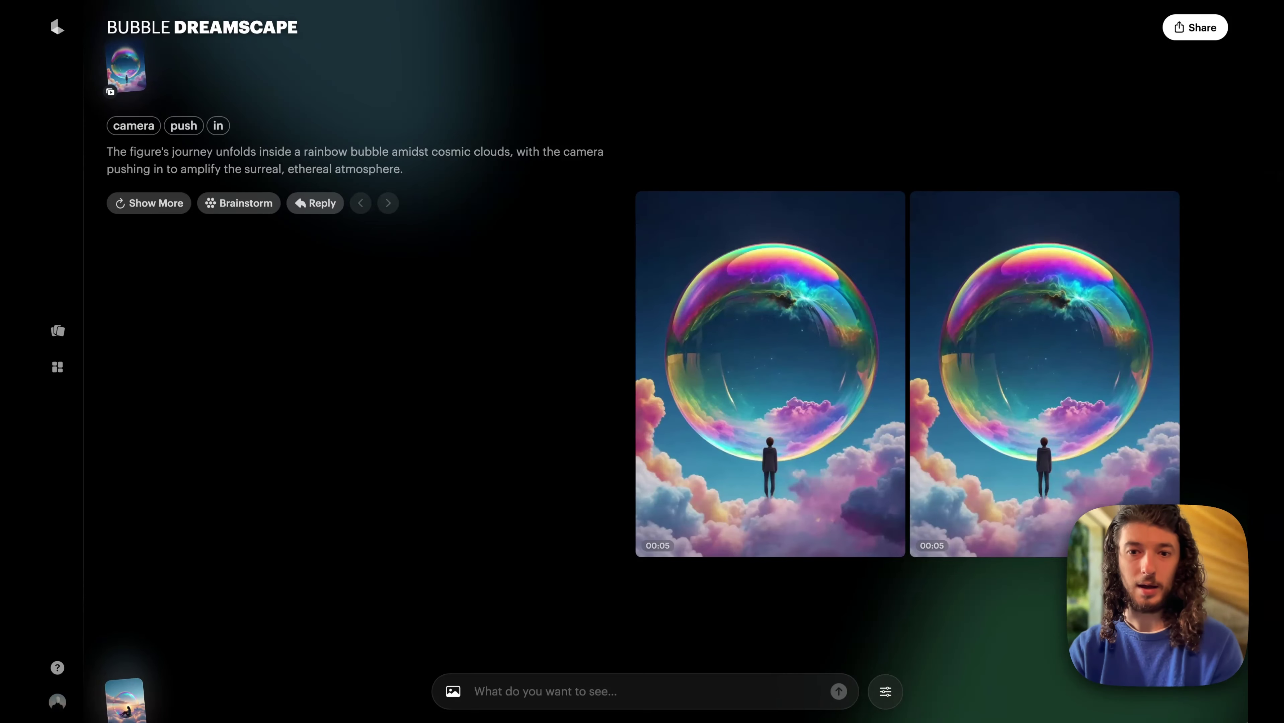
scroll(642, 354, "up", 10)
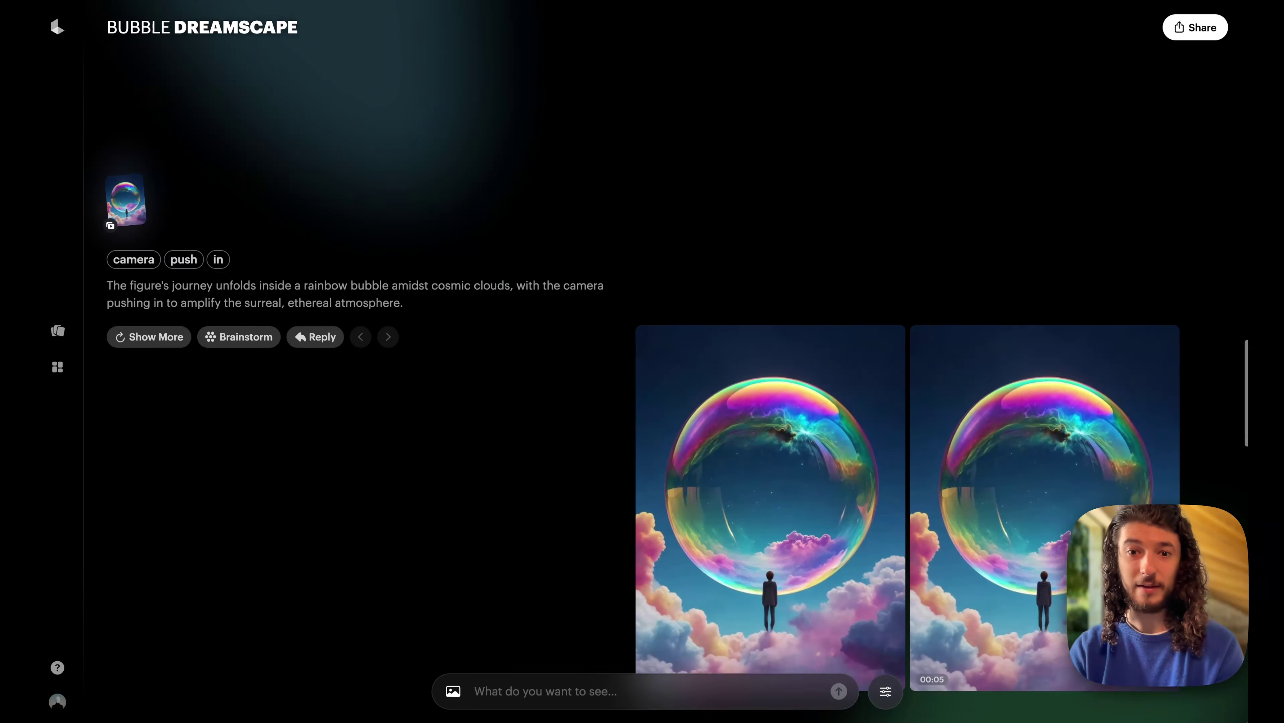
scroll(642, 355, "up", 8)
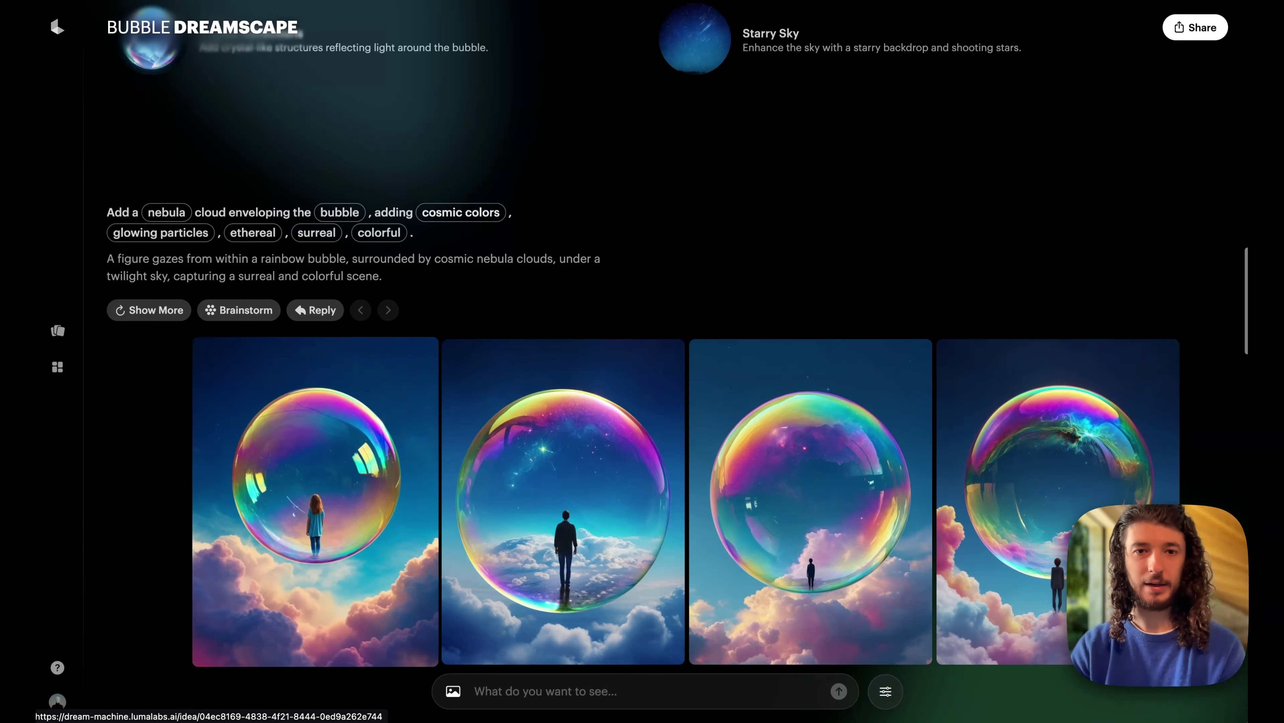
scroll(642, 354, "up", 10)
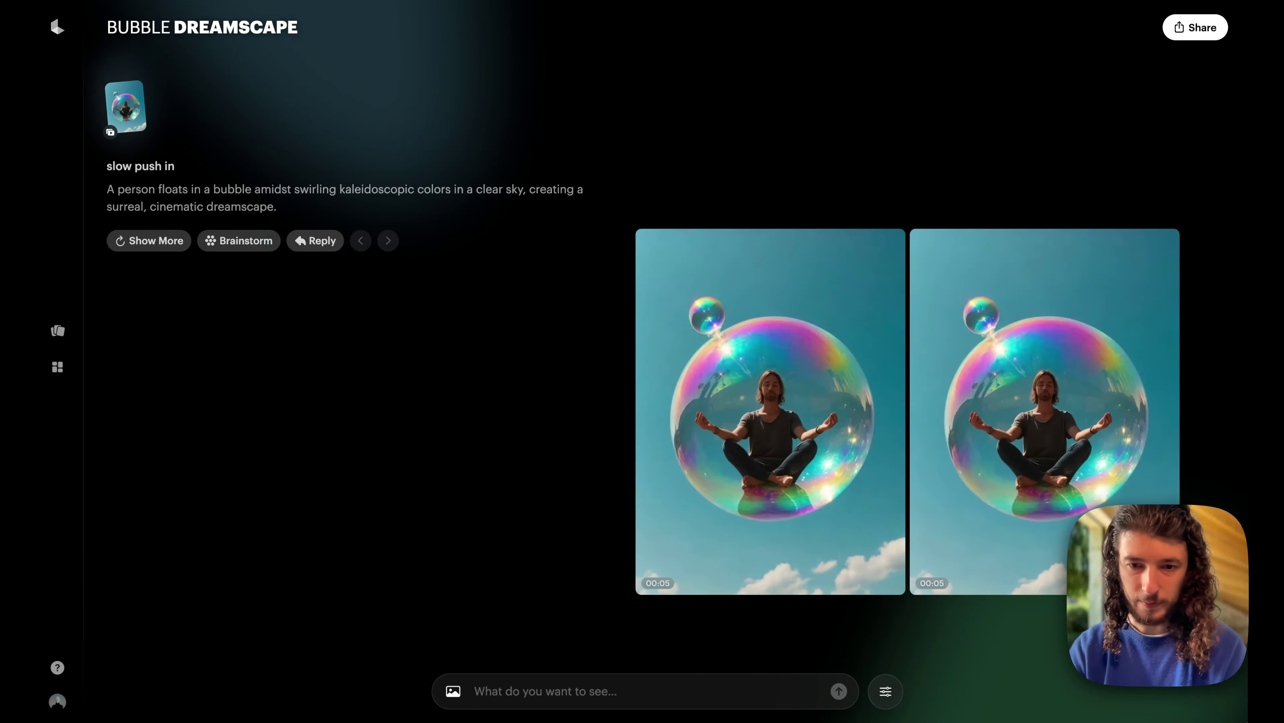
Step: Preview the two "slow push in" videos, view the second one full size and look at the board's other ideas
mouse_move(658, 379)
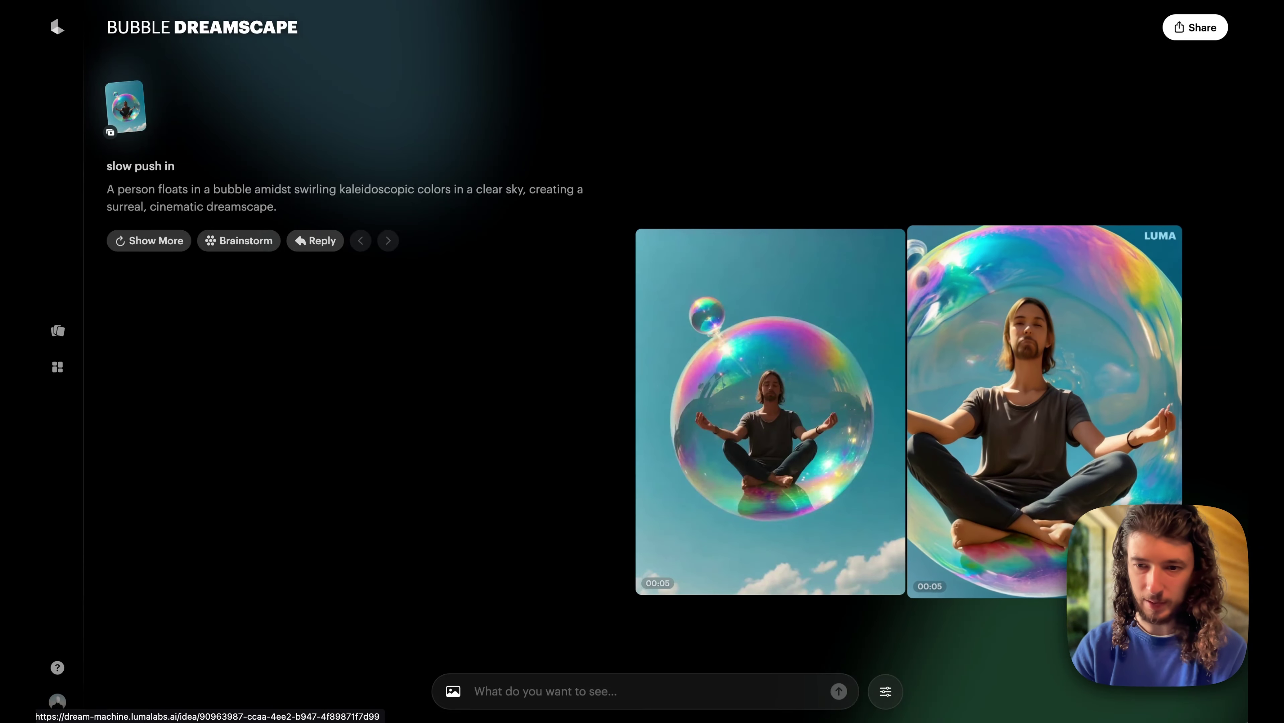
left_click(1045, 405)
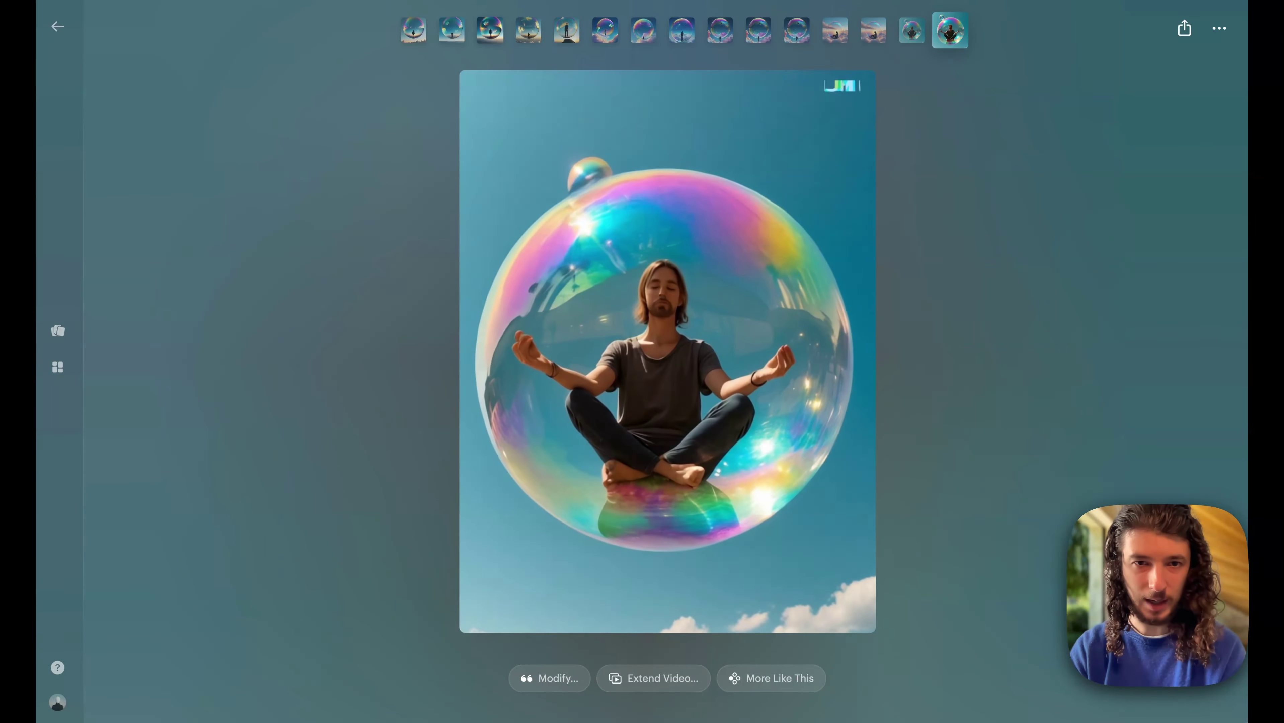
key("Left")
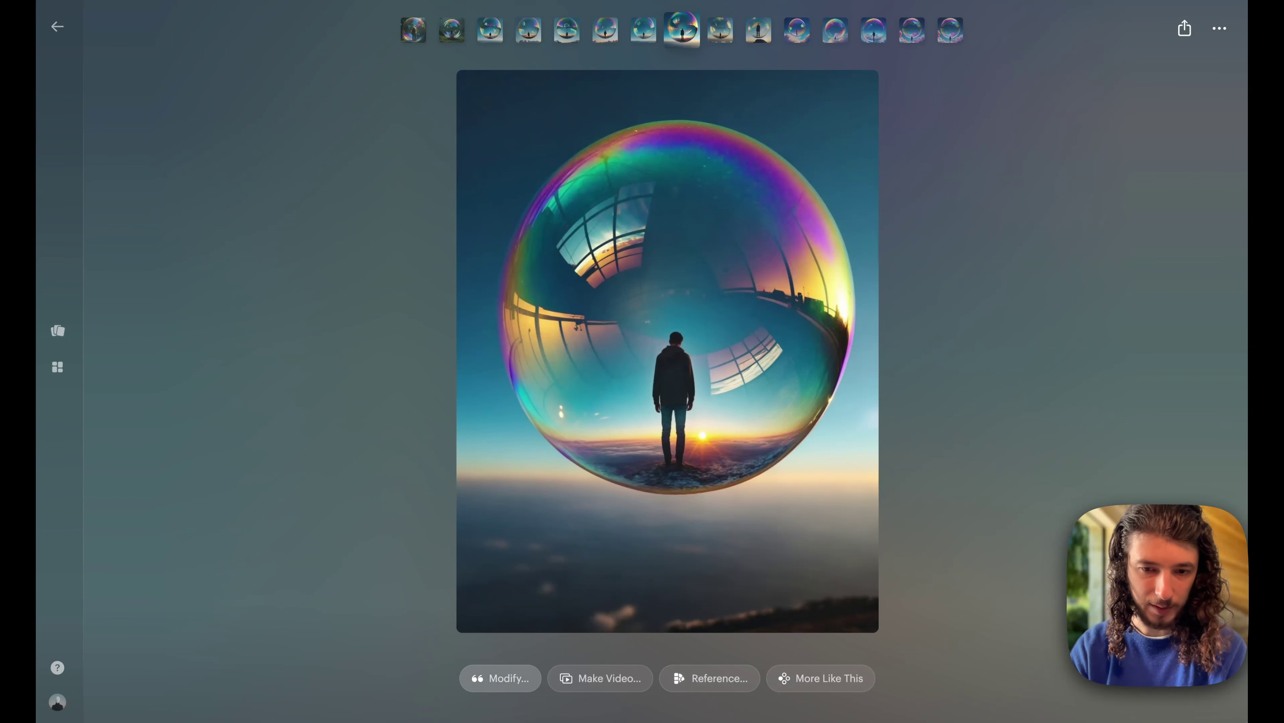
Step: On the Timeless Elegance board, brainstorm on the cinematic zoom-out video and generate the Silhouette Mastery idea that uses chiaroscuro lighting
left_click(58, 330)
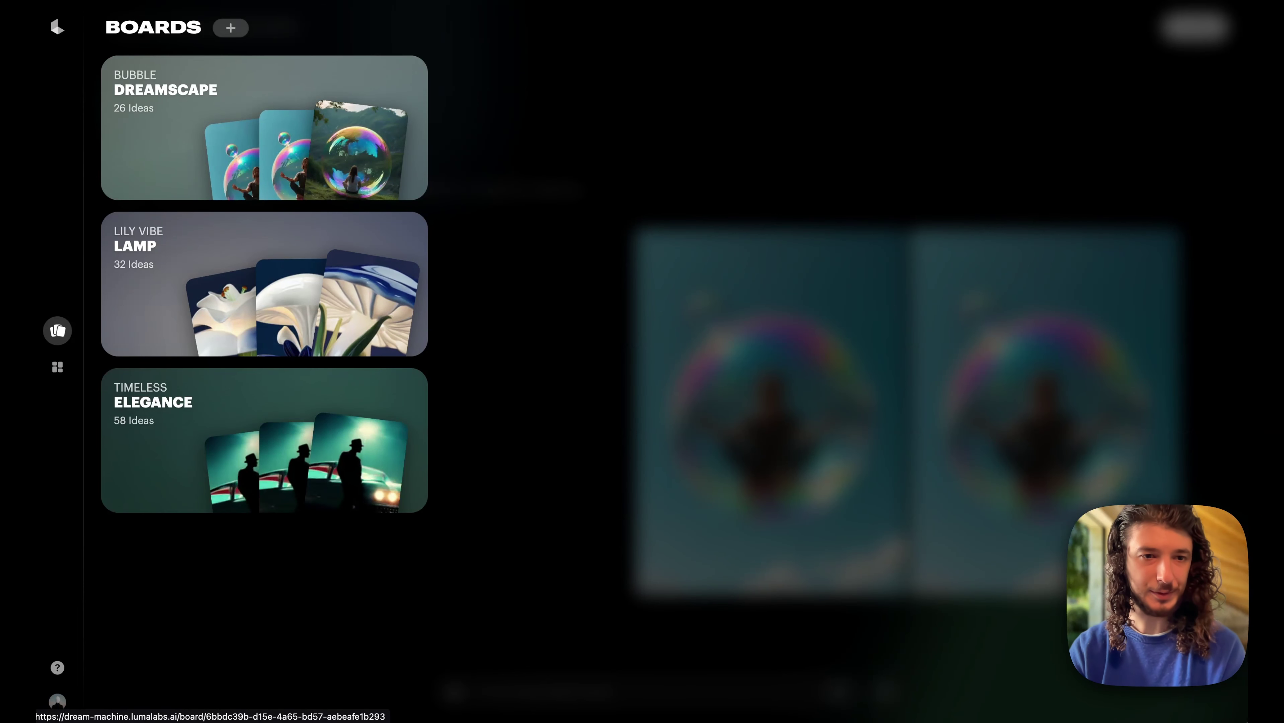
left_click(263, 440)
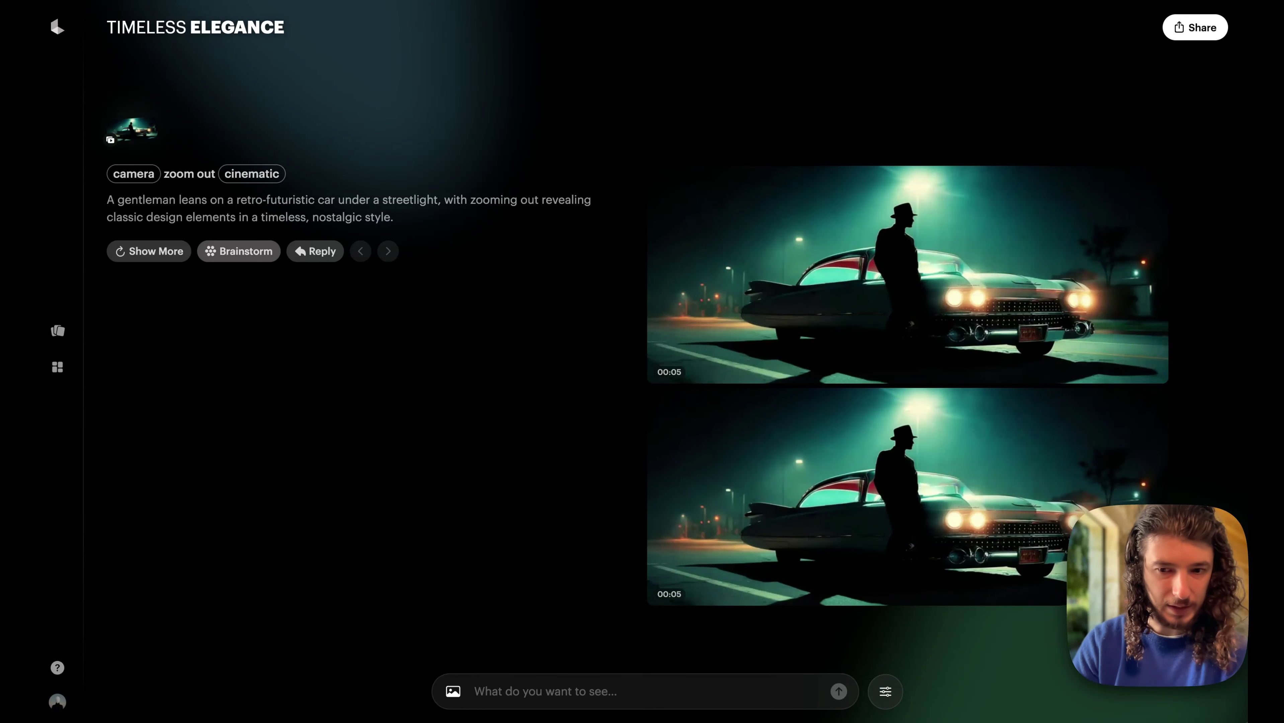
left_click(238, 251)
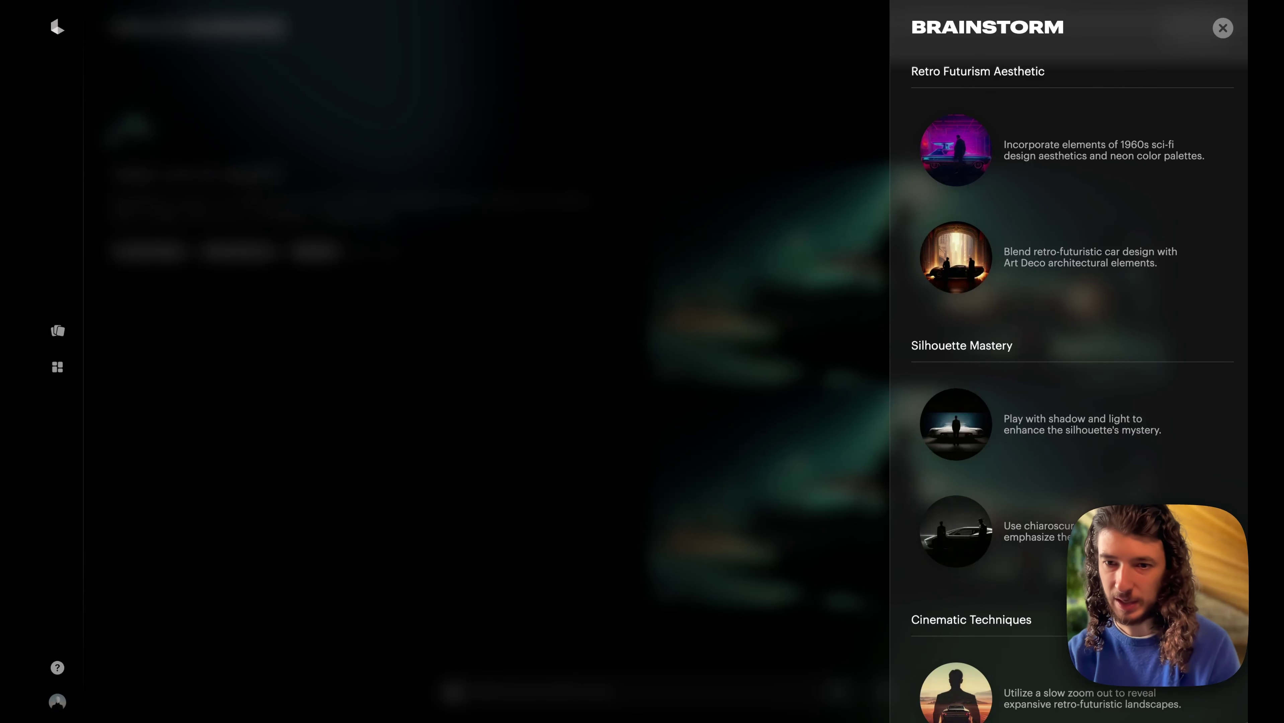
scroll(1071, 355, "down", 5)
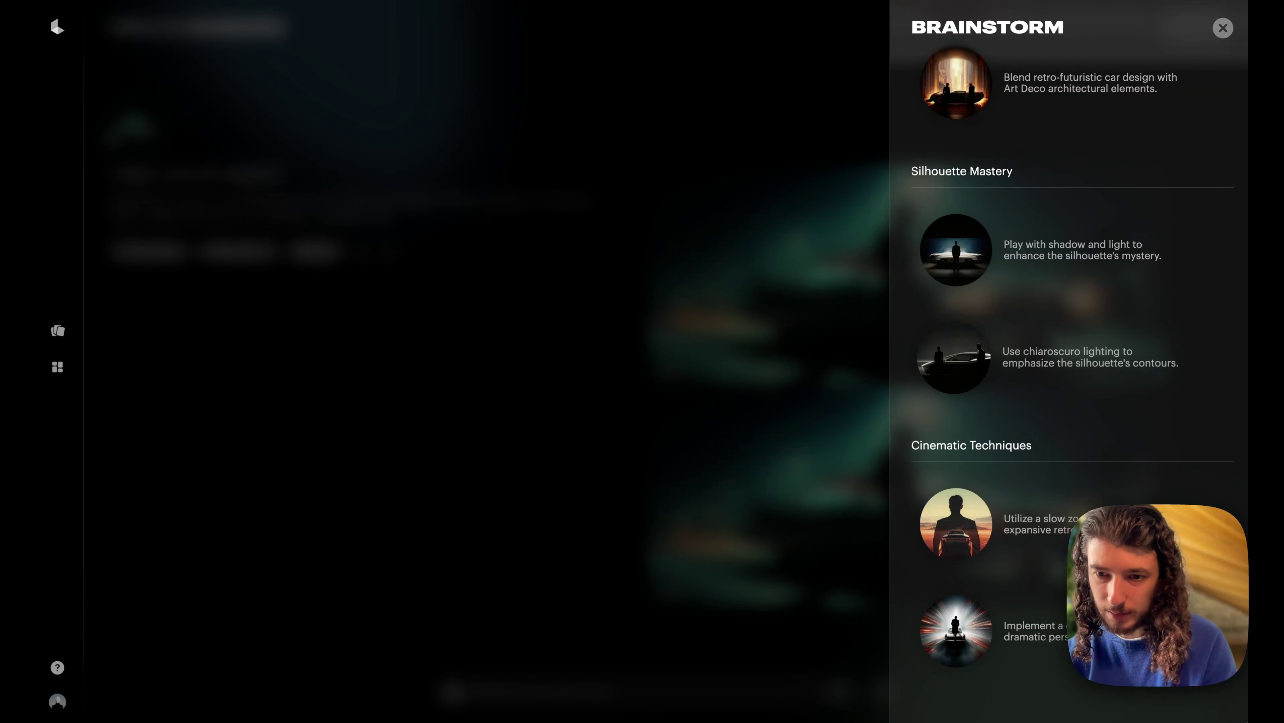
left_click(1088, 357)
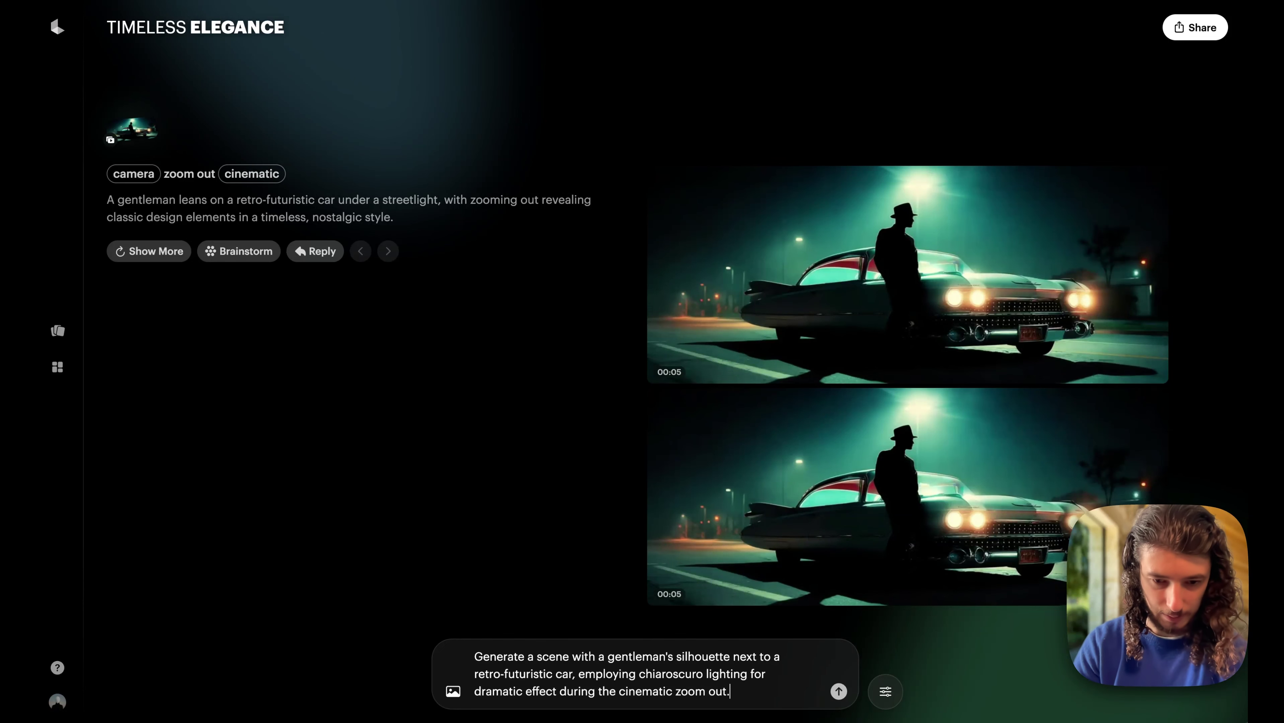
key("Return")
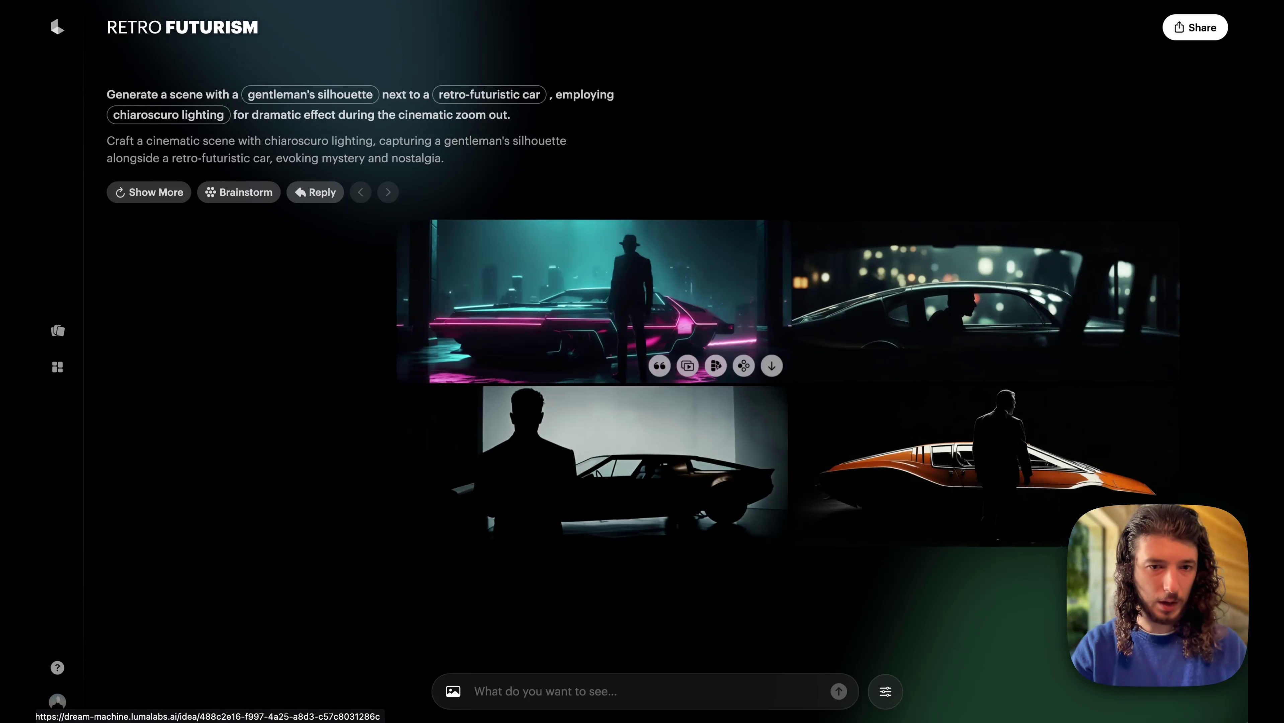
Step: View the new silhouette images full size and look back through the board's earlier car and lily images
left_click(592, 298)
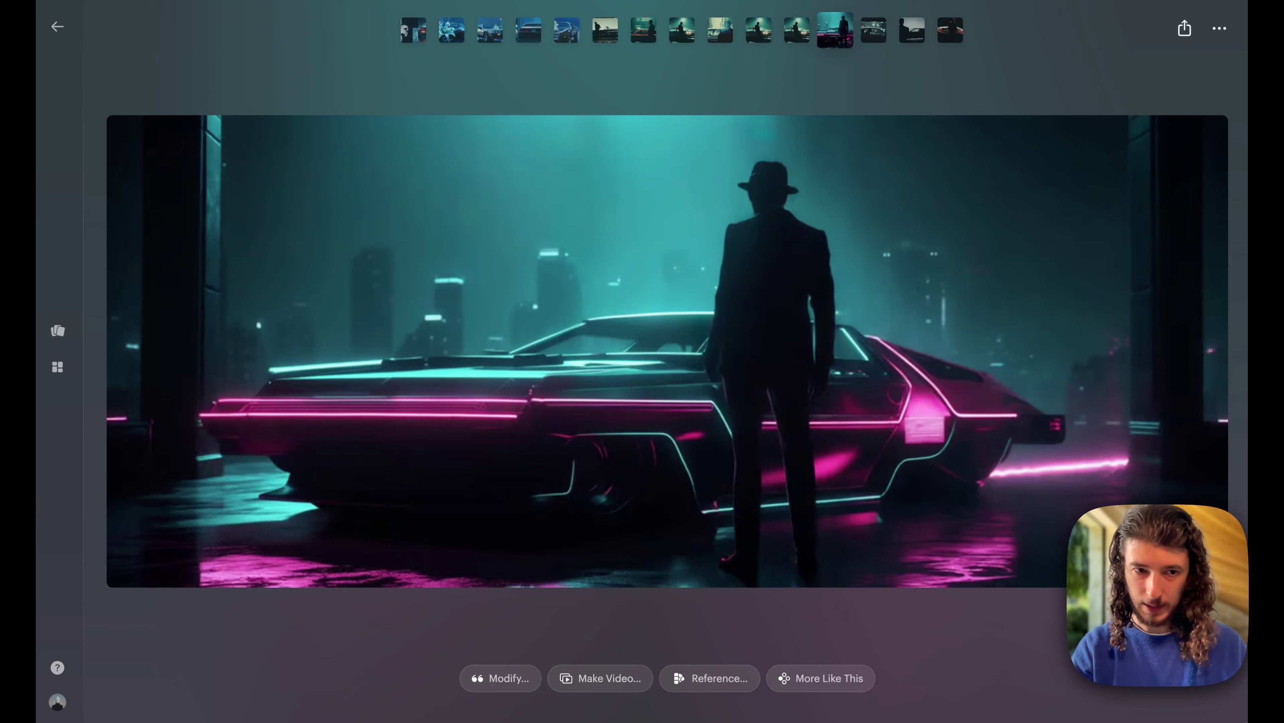
key("Right")
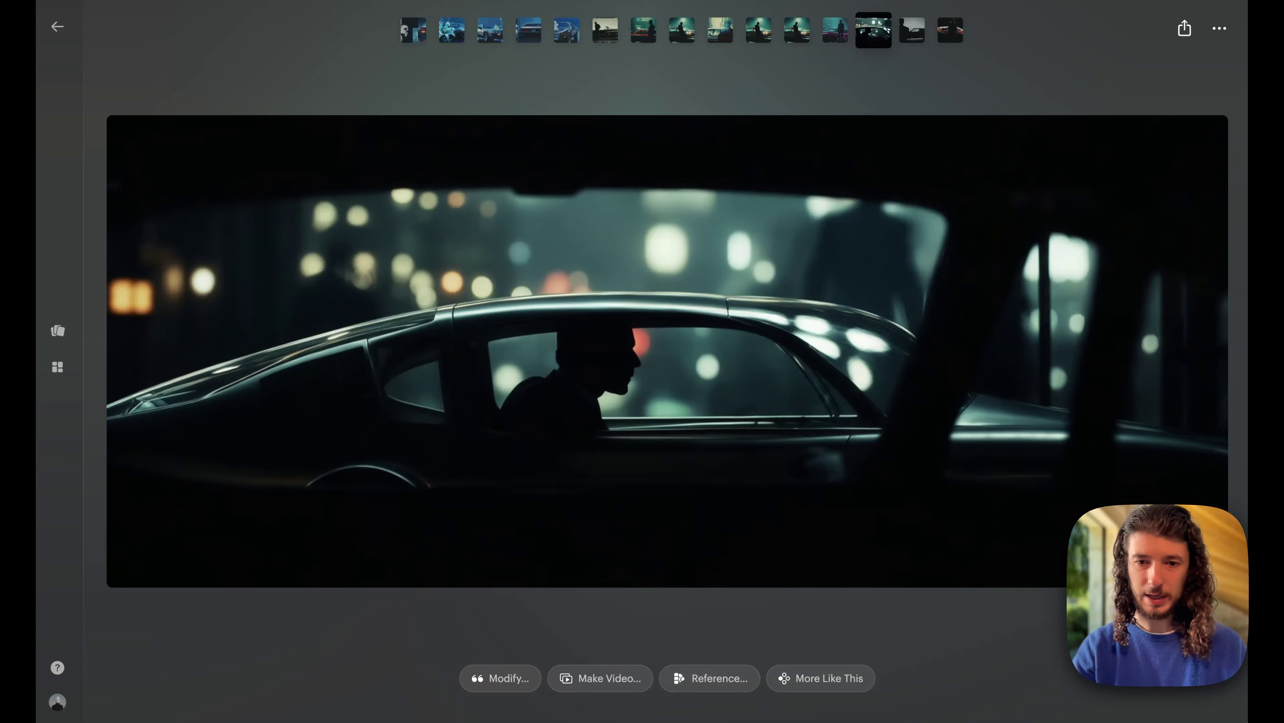
key("Right")
key("Right")
key("Left")
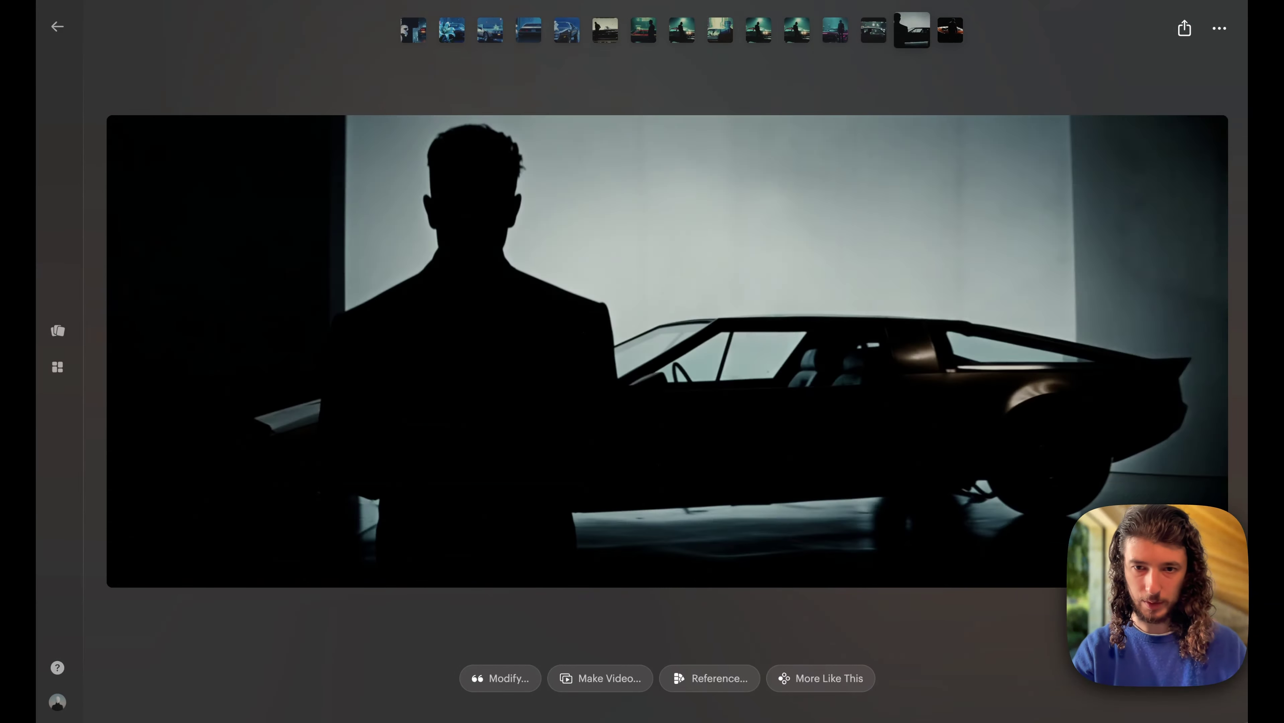
key("Up")
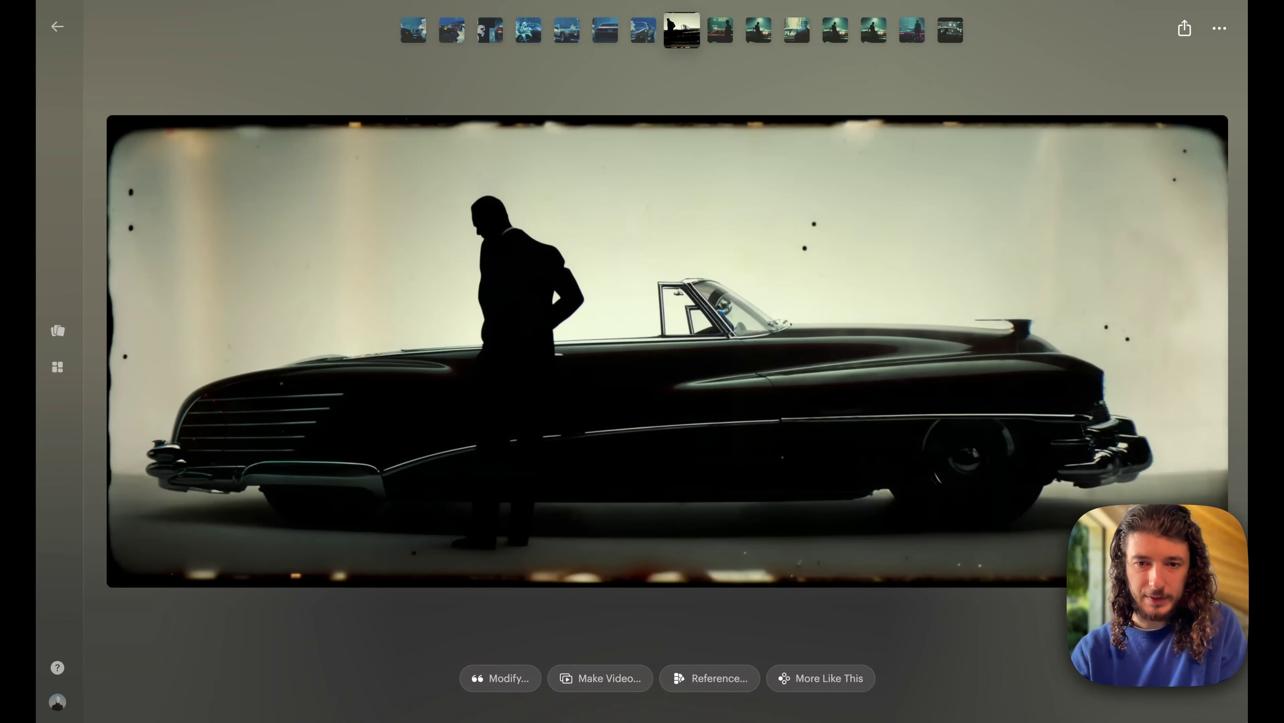
key("Down")
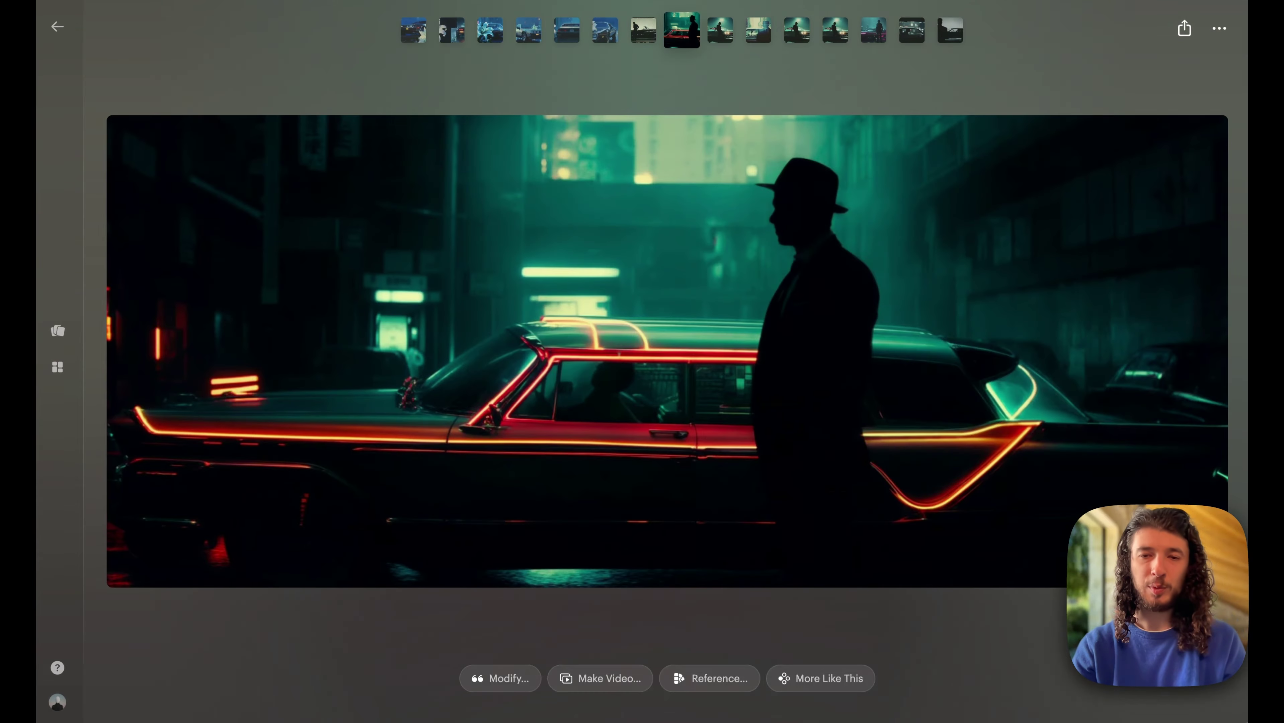
key("Up")
key("Up")
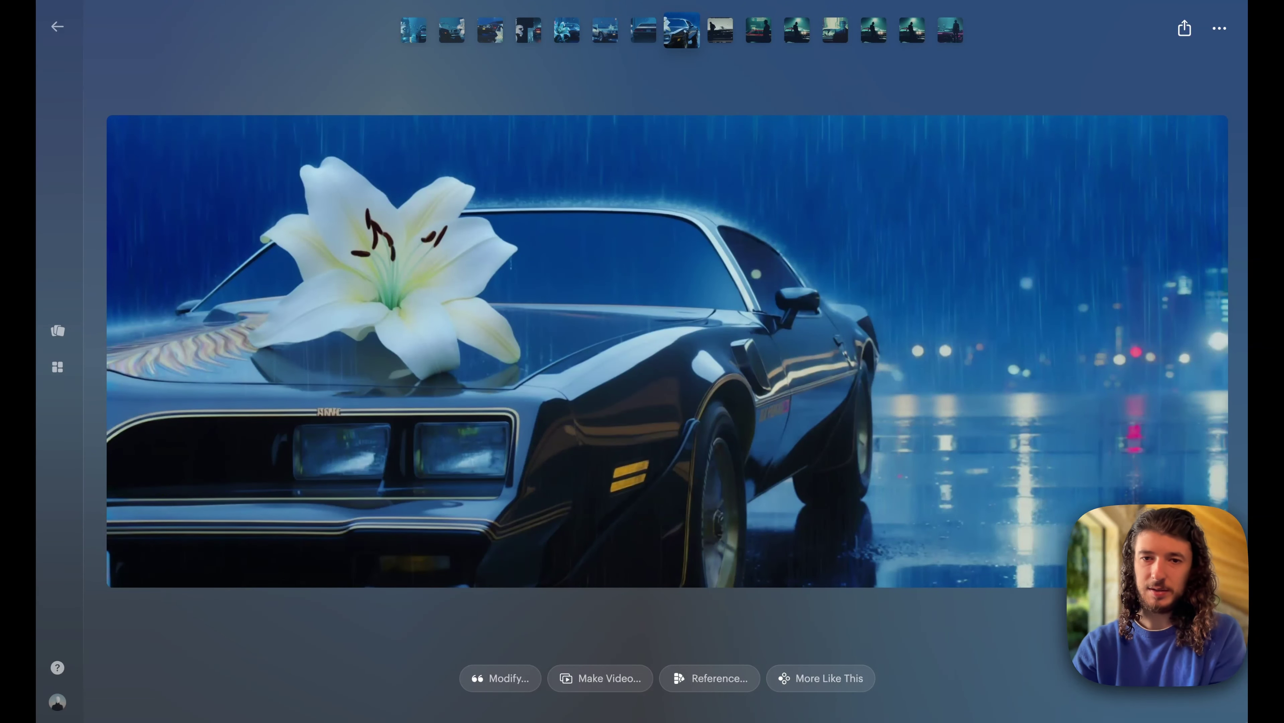
key("Up")
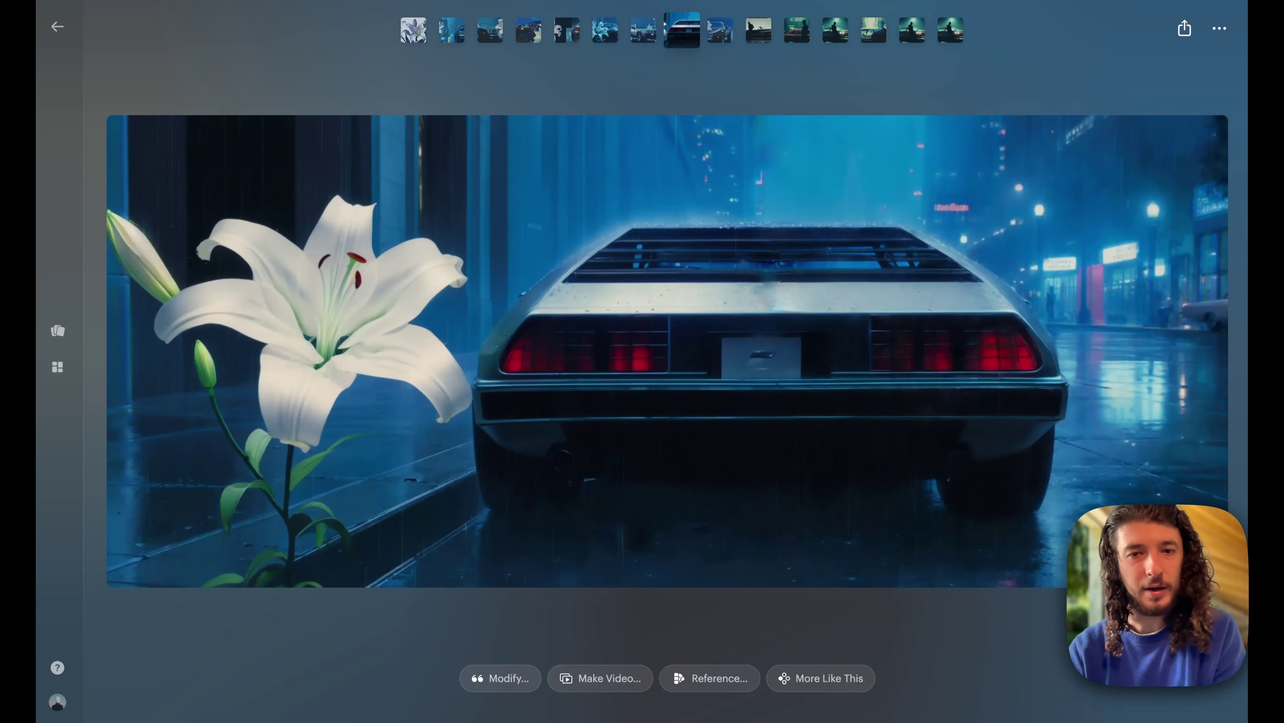
key("Up")
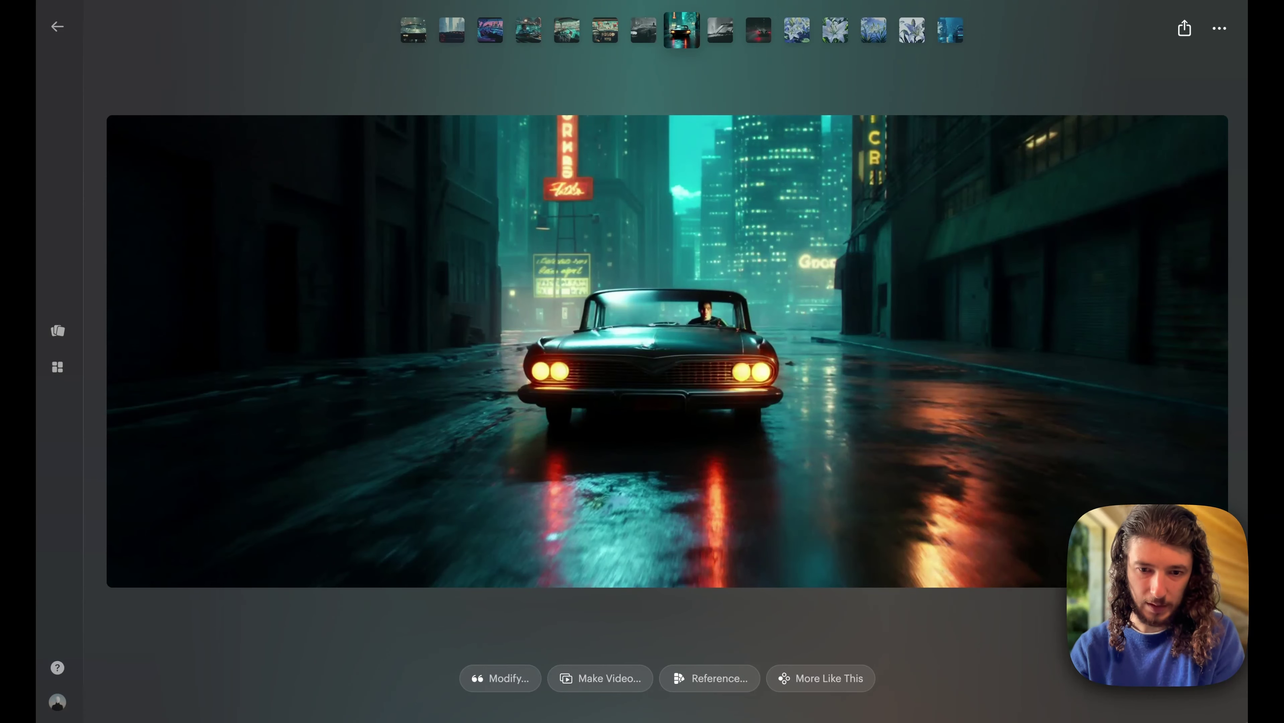
Step: Generate a video from the neon-street car image with the prompt "car driving down road as camera pull out"
key("Escape")
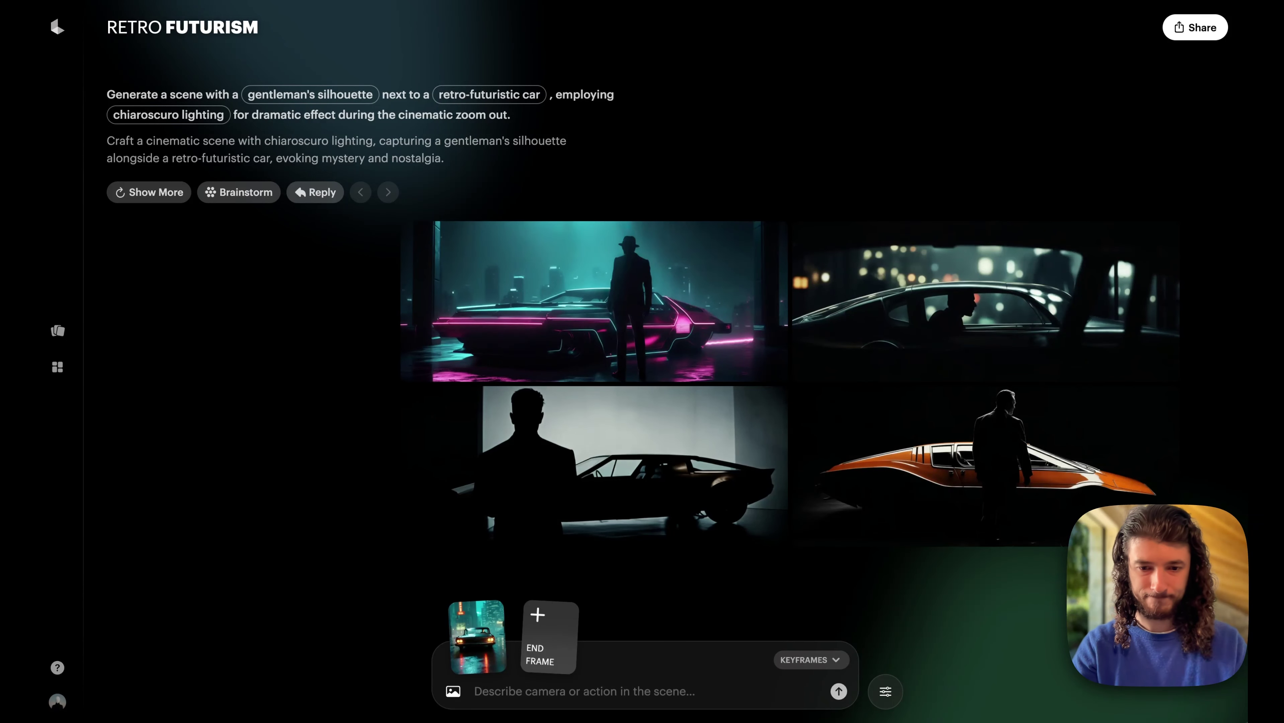
type("car dr")
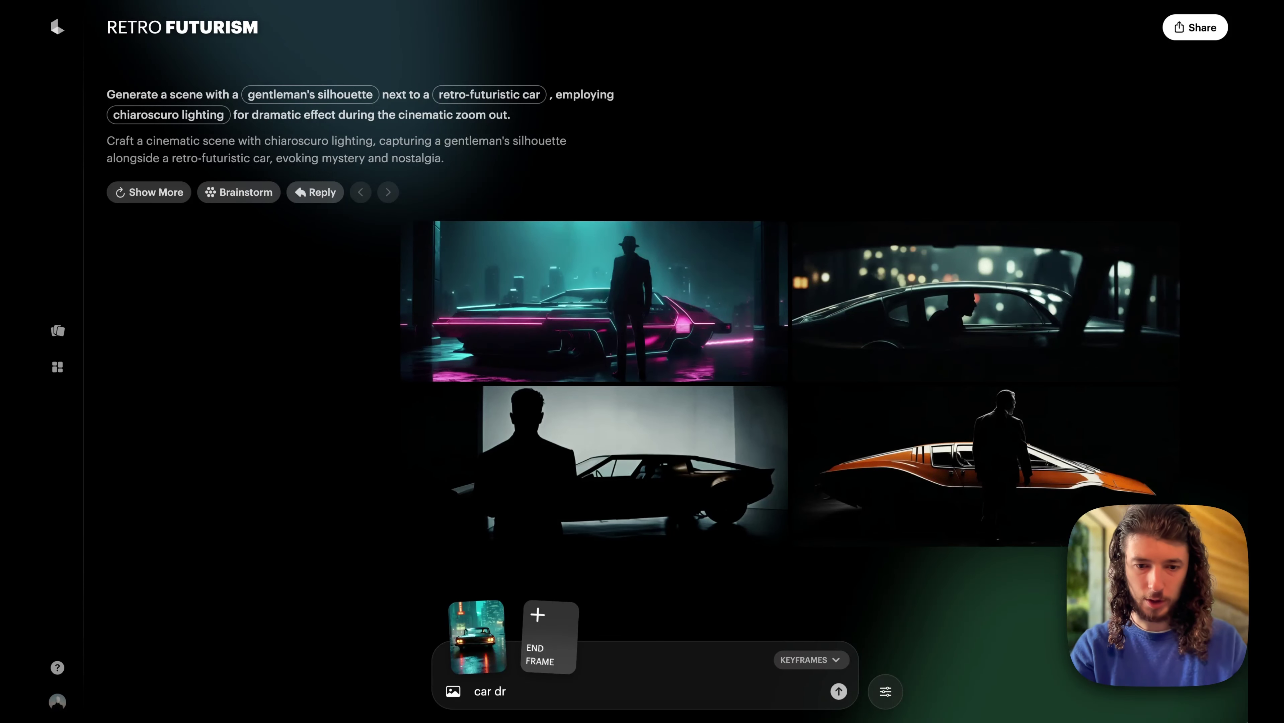
type("iving down ")
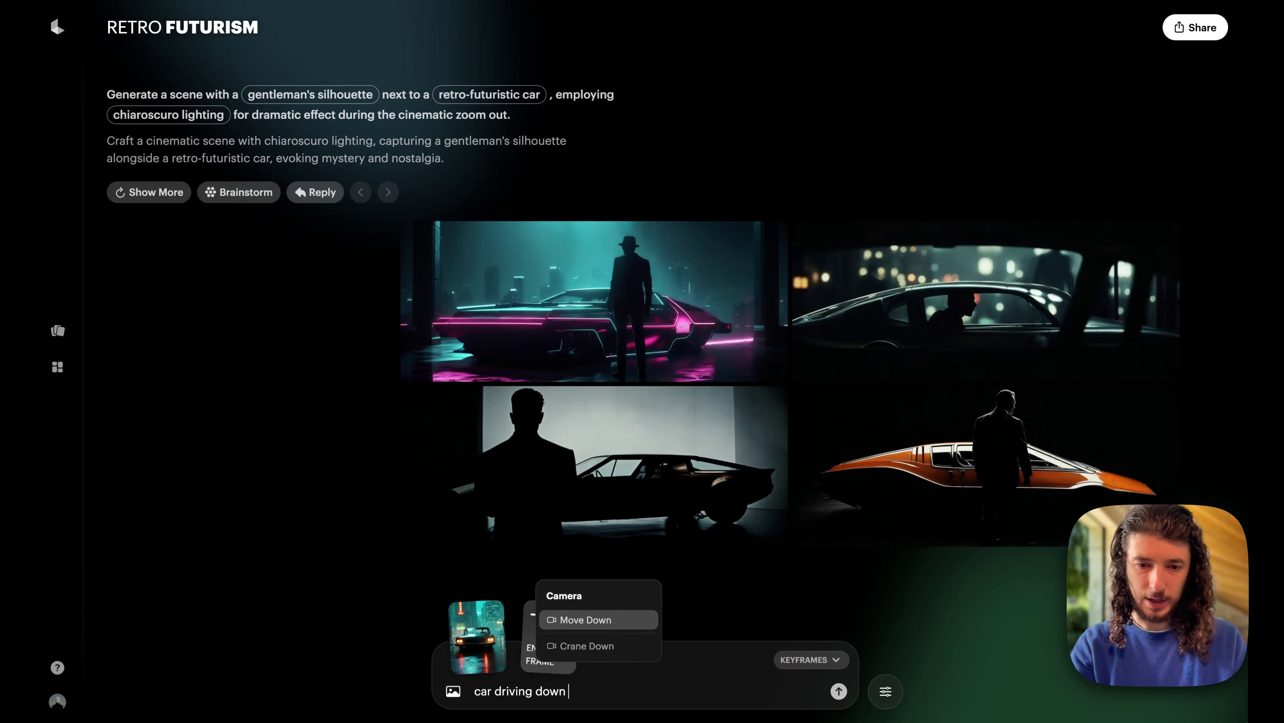
type("road as")
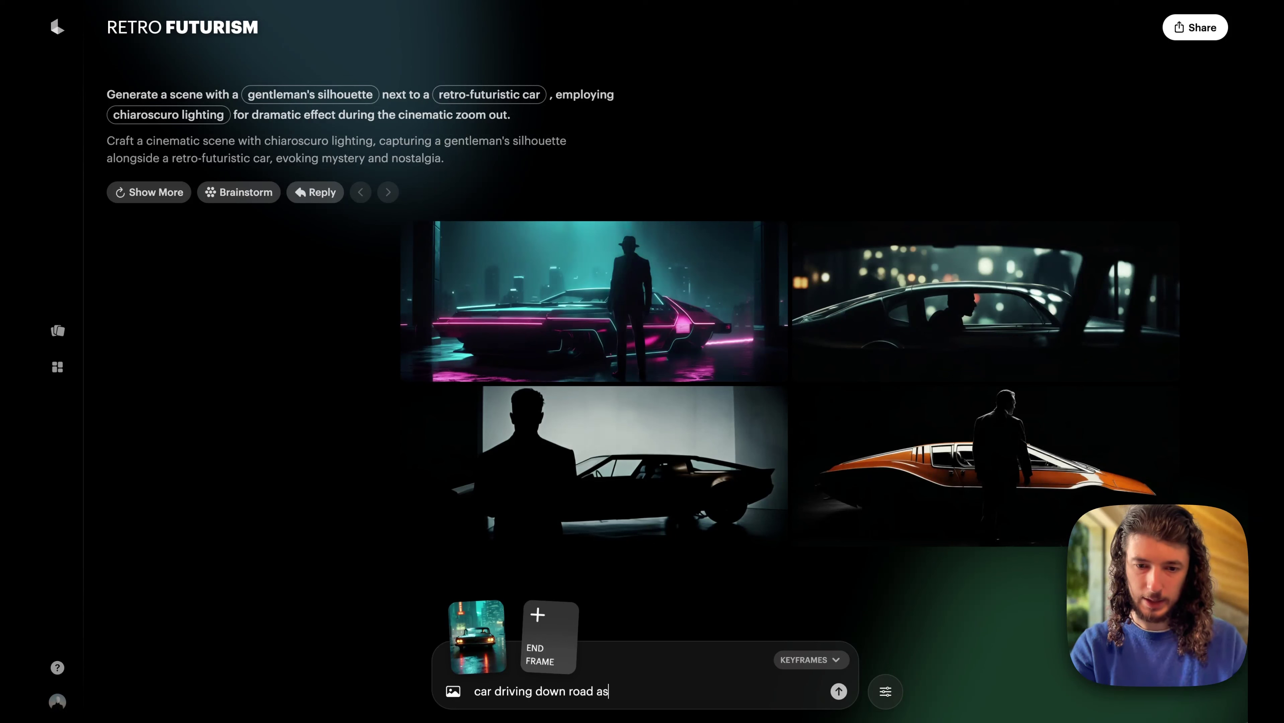
type(" camera")
key("Up")
key("Up")
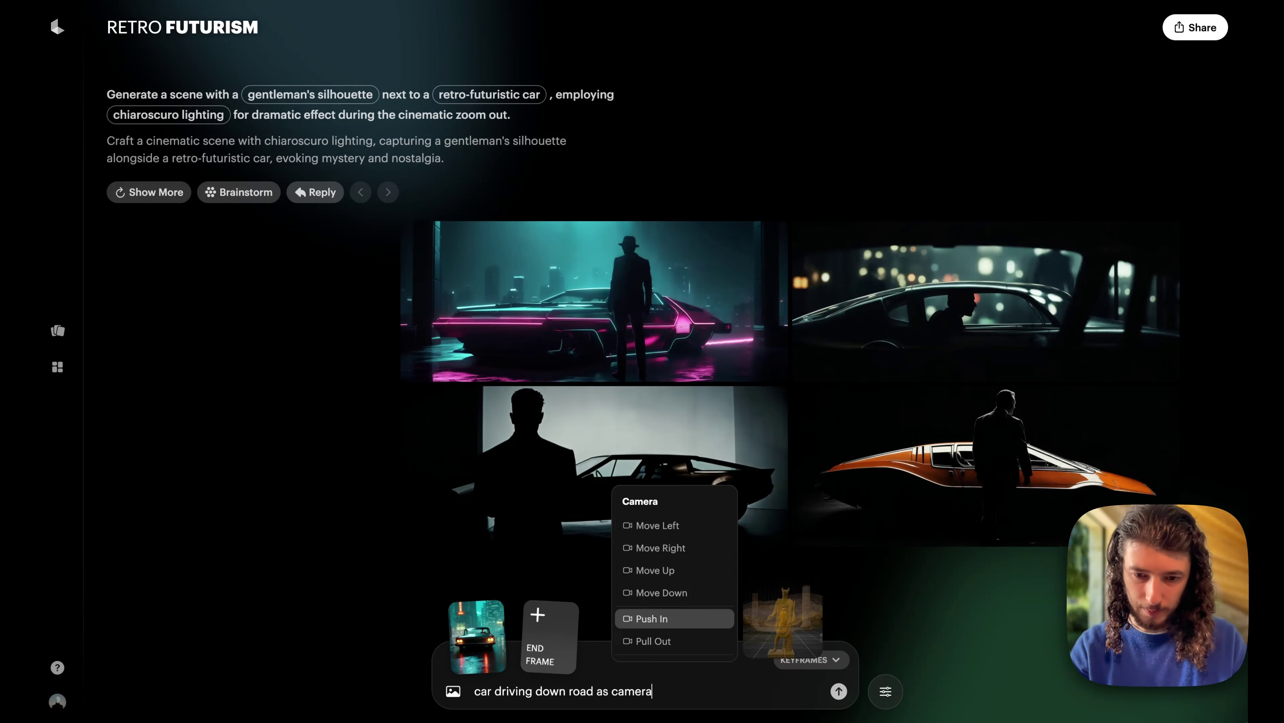
key("Down")
key("Return")
key("Return")
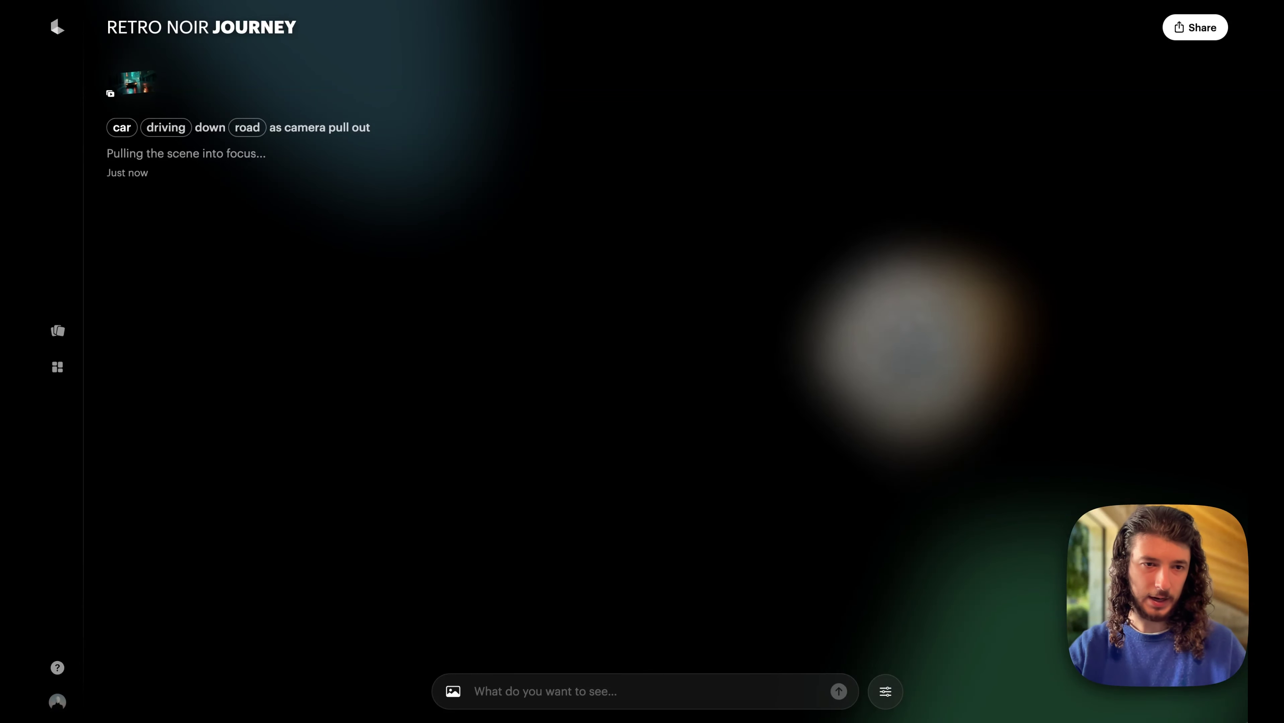
Step: View the first pull-out car video full size and generate a variation with "car" replaced by "horse carriage"
left_click(121, 127)
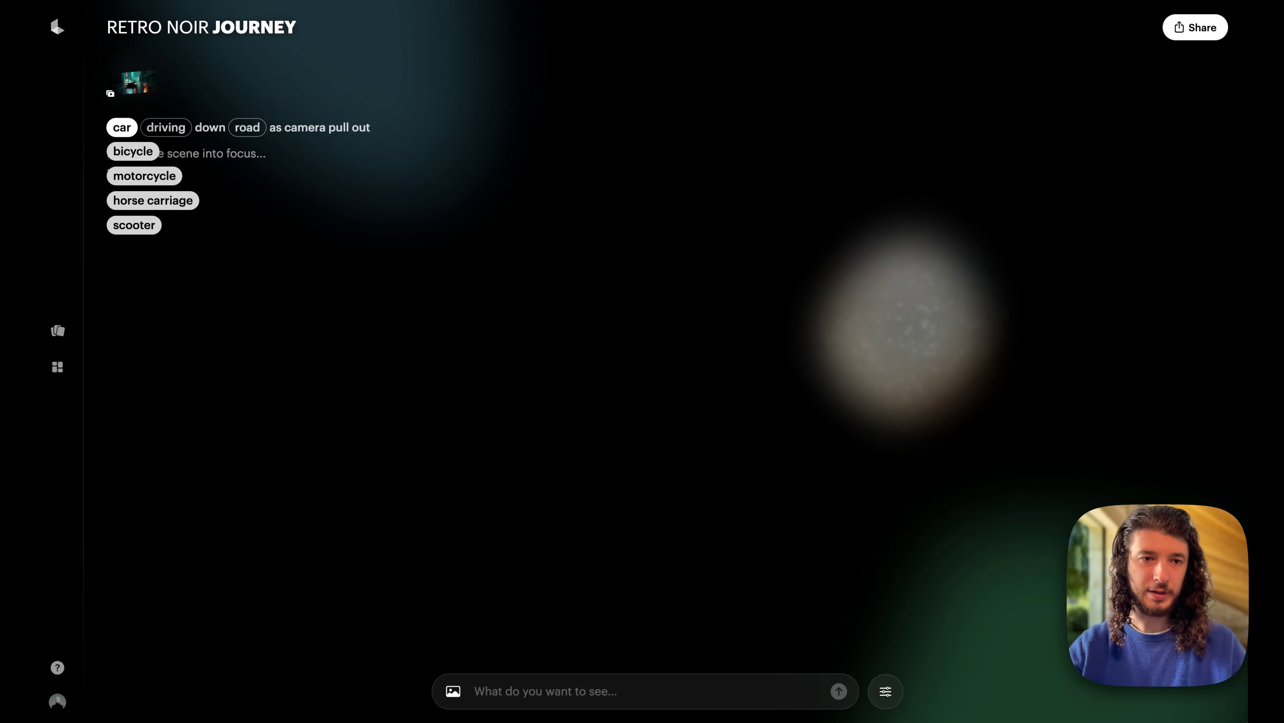
key("Escape")
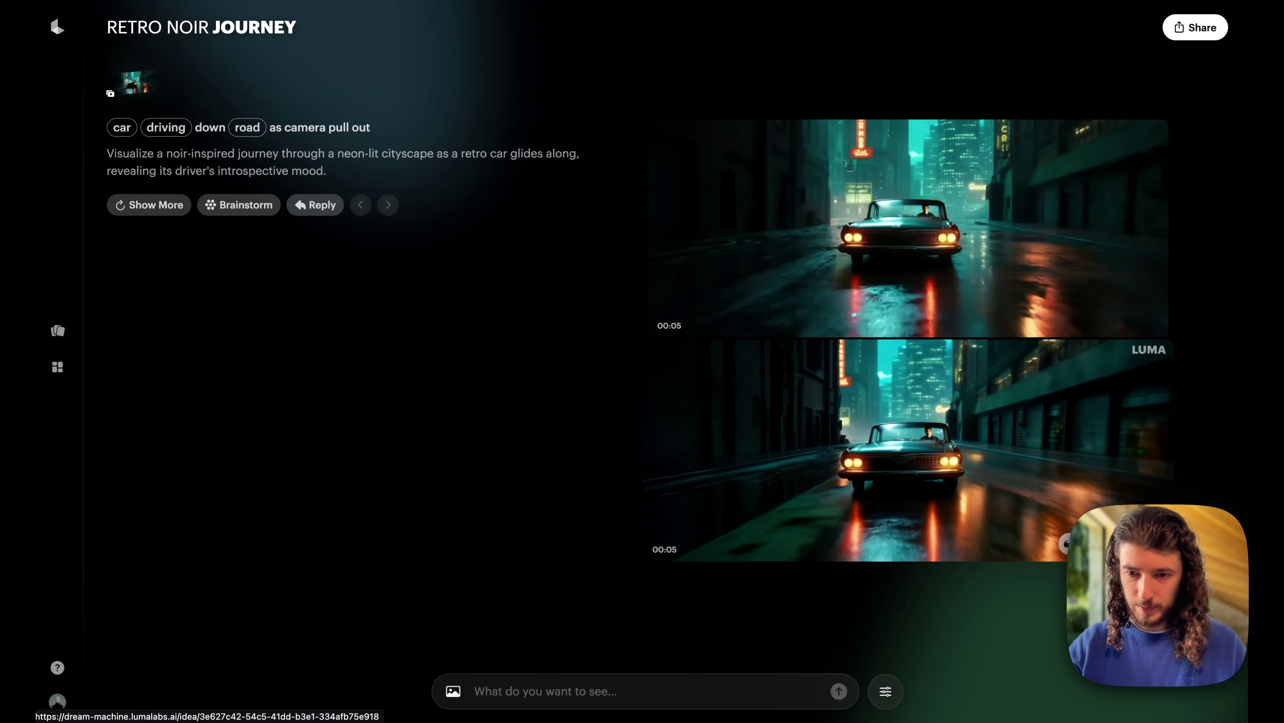
left_click(962, 228)
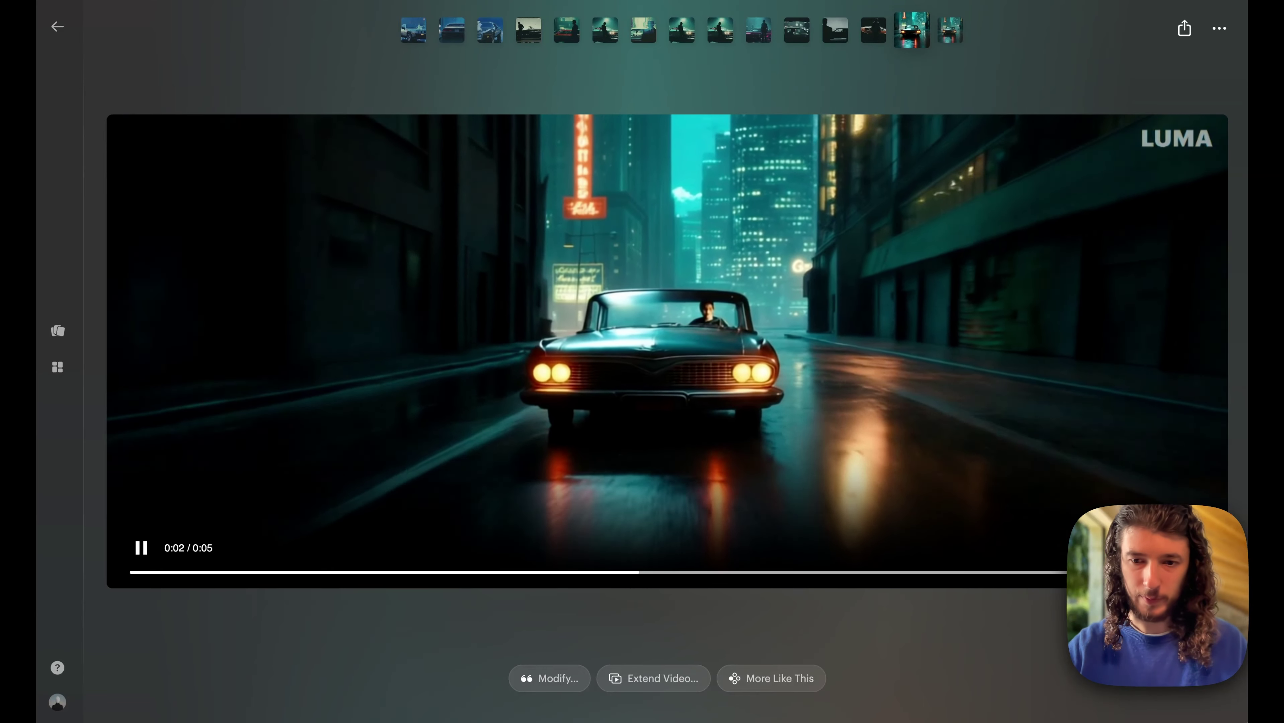
key("Escape")
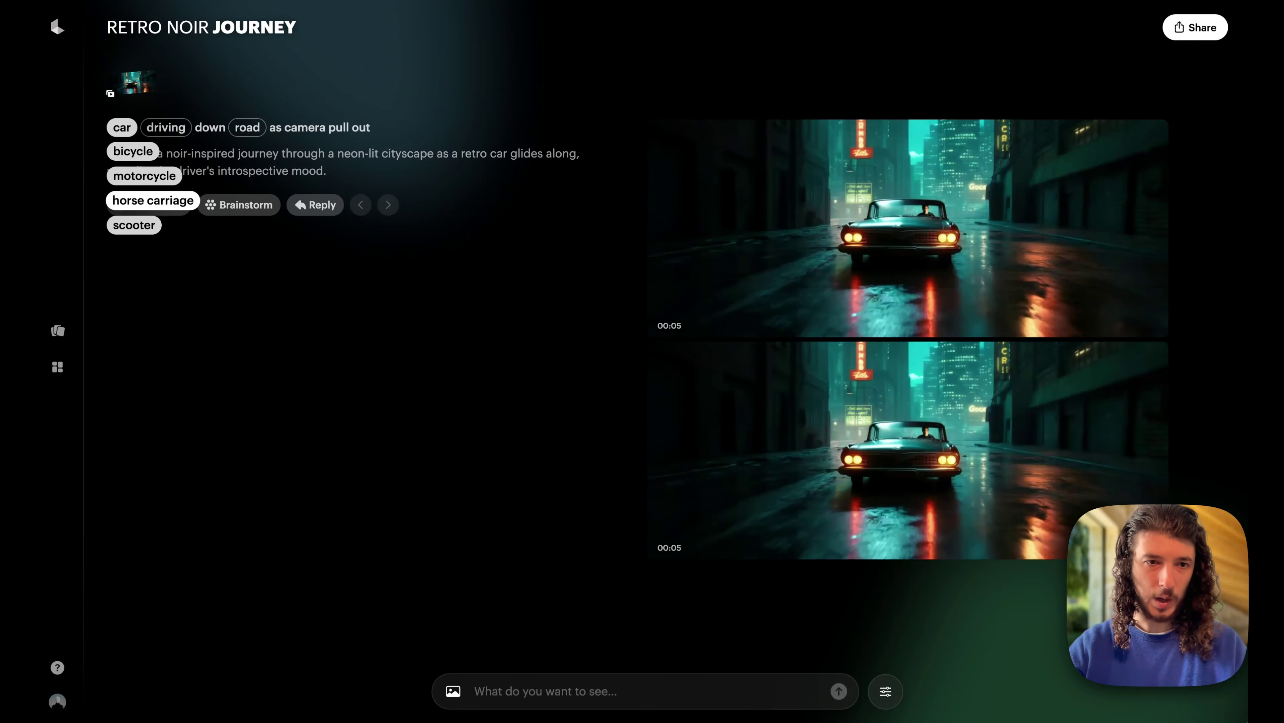
key("Return")
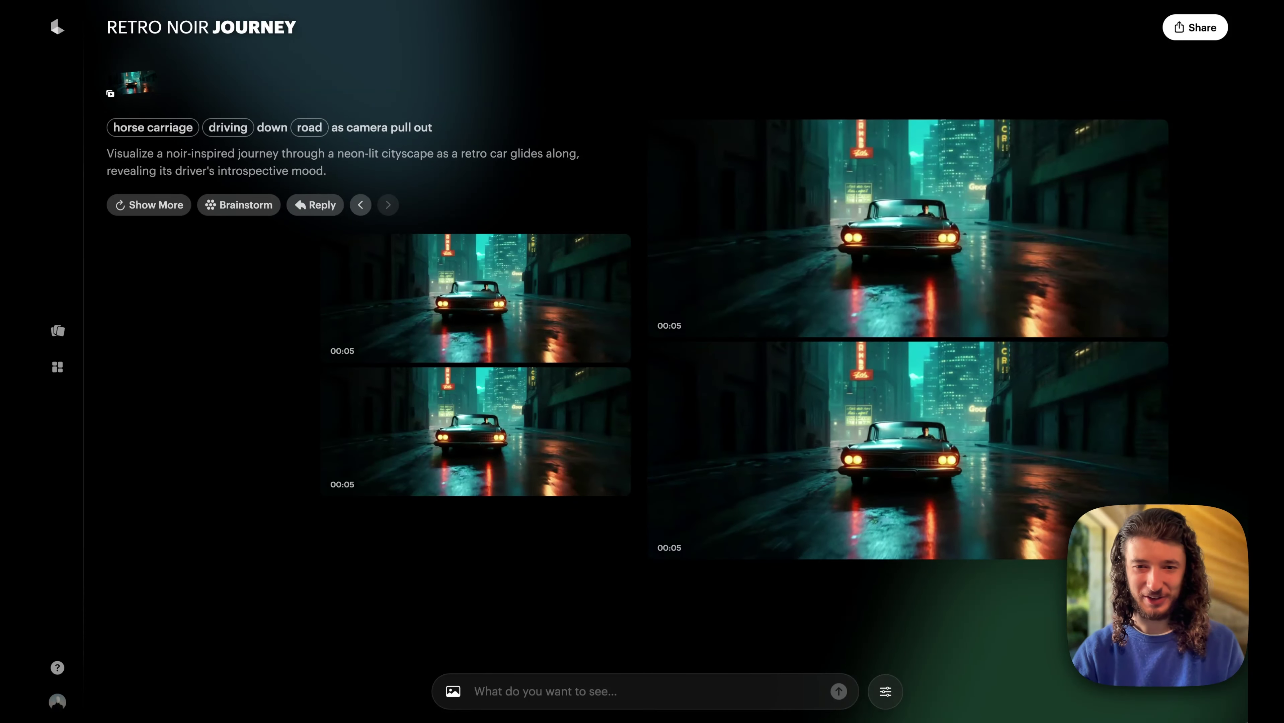
mouse_move(906, 228)
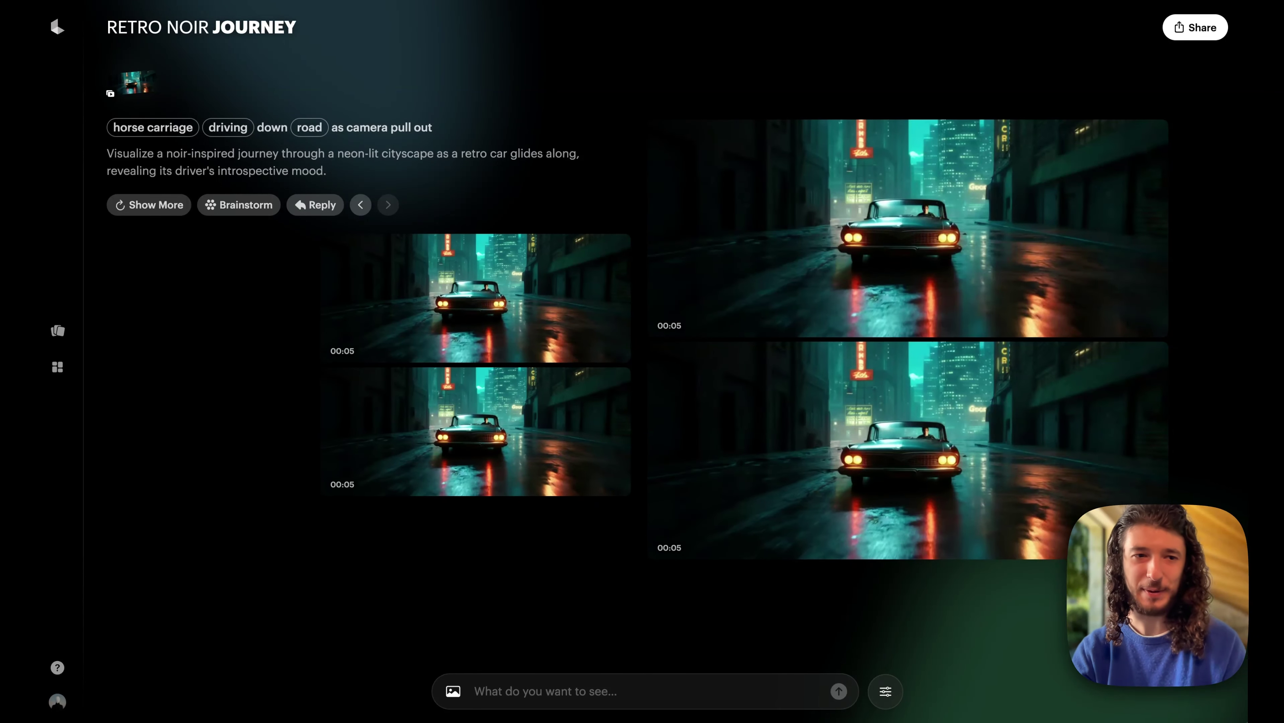
Step: Create a new board and generate images from the prompt "squirrel riding a rocketship in space"
mouse_move(58, 330)
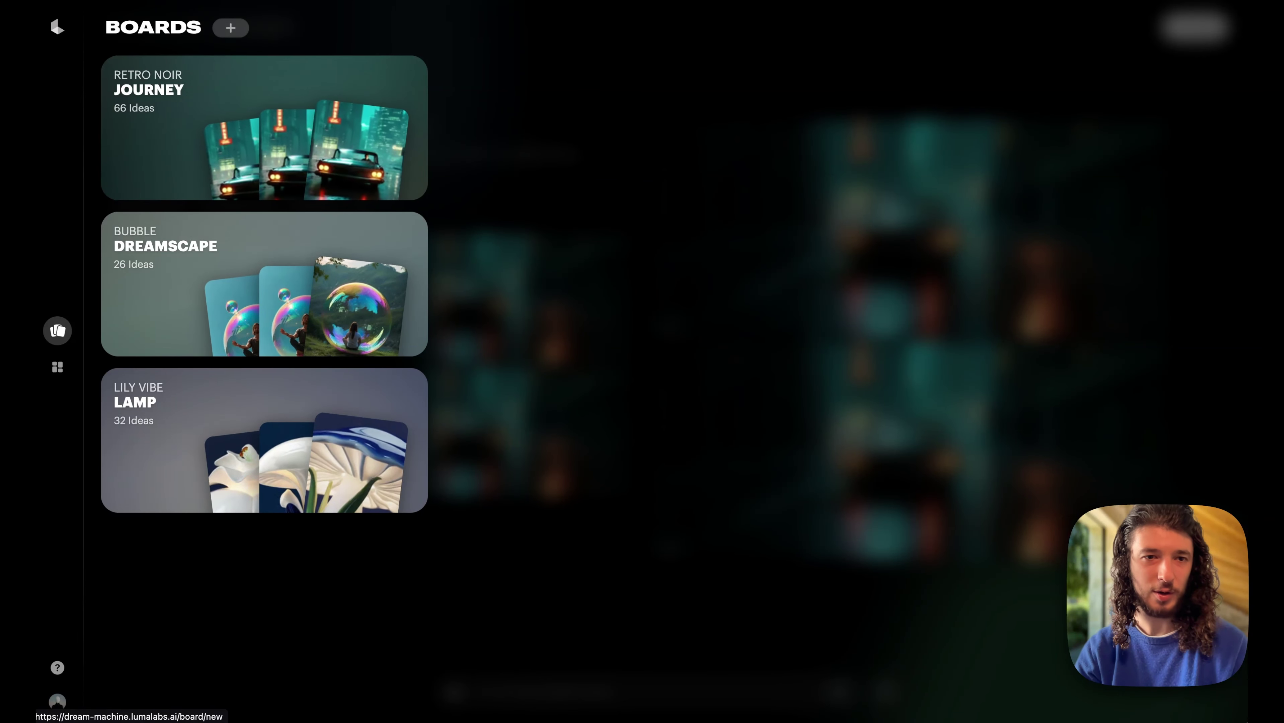
left_click(230, 28)
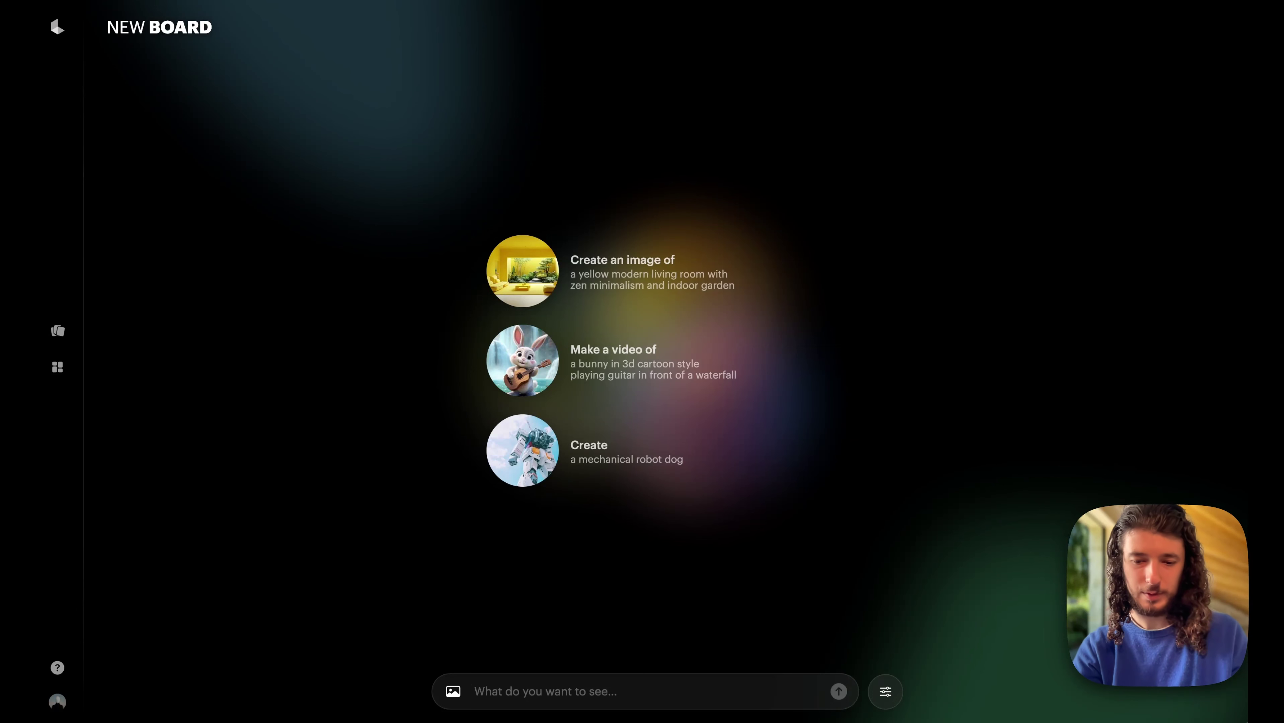
type("sq")
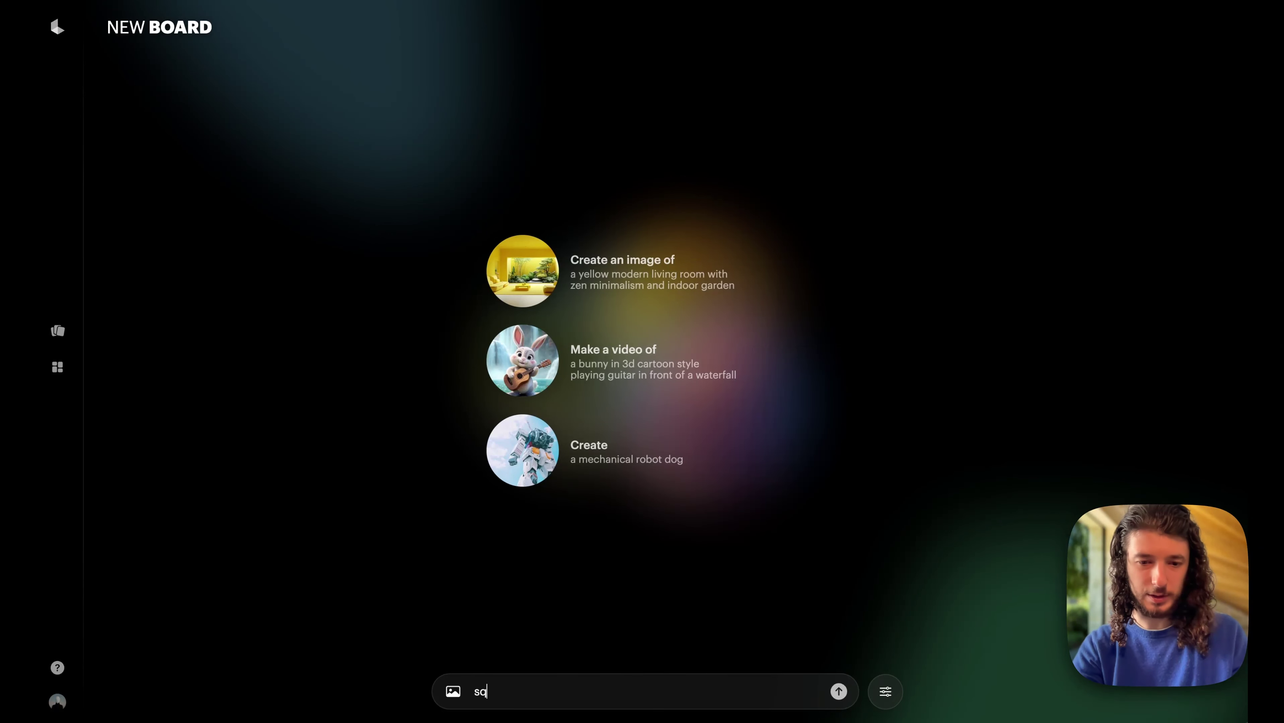
type("uirrel ")
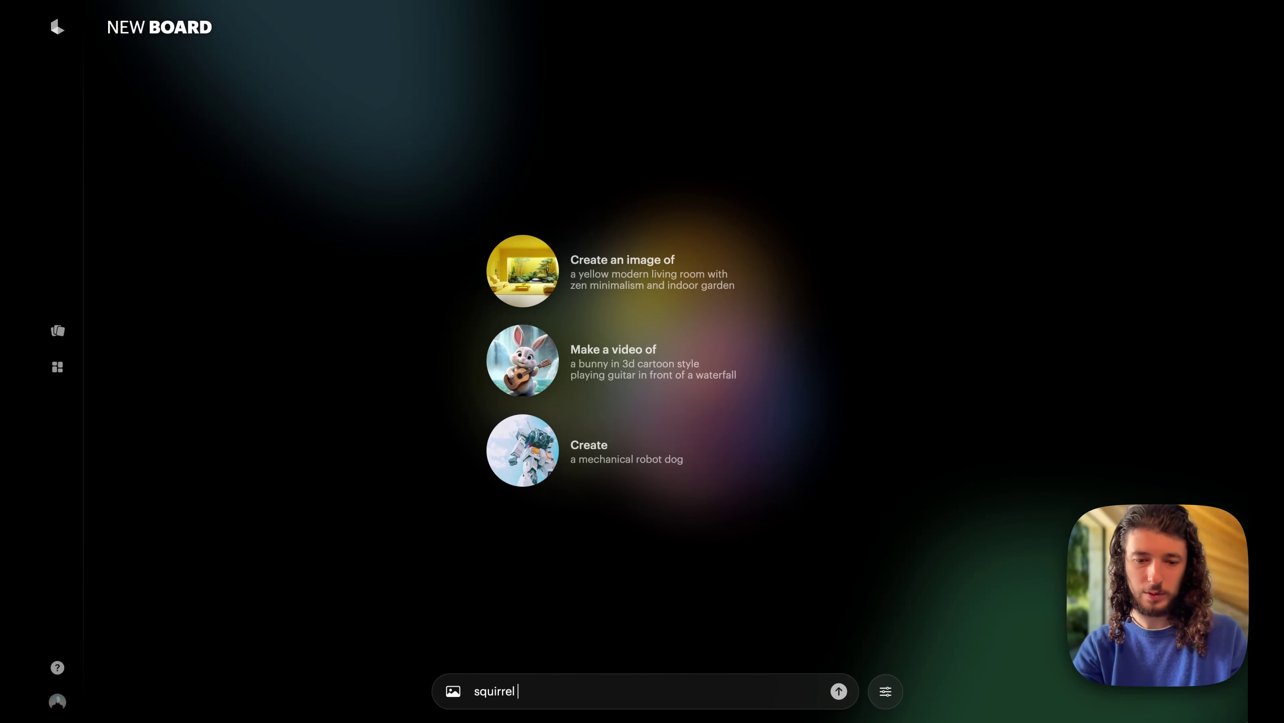
type("riding a")
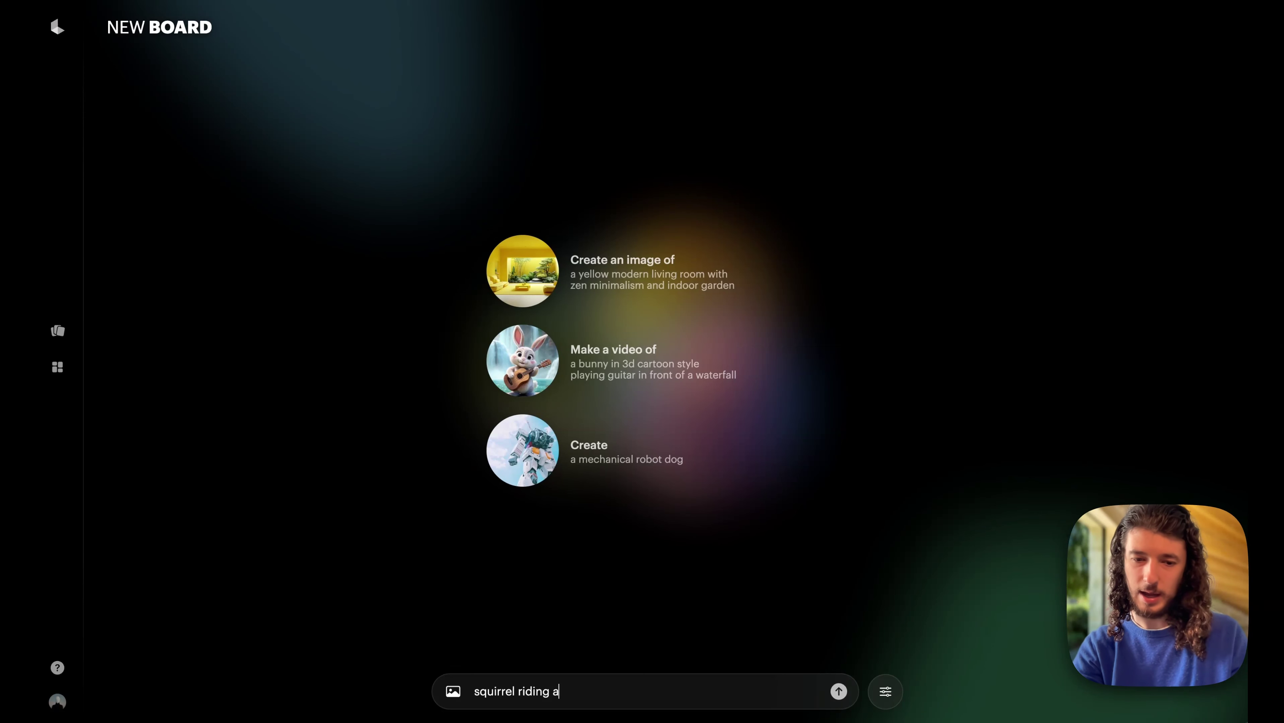
type(" rocket")
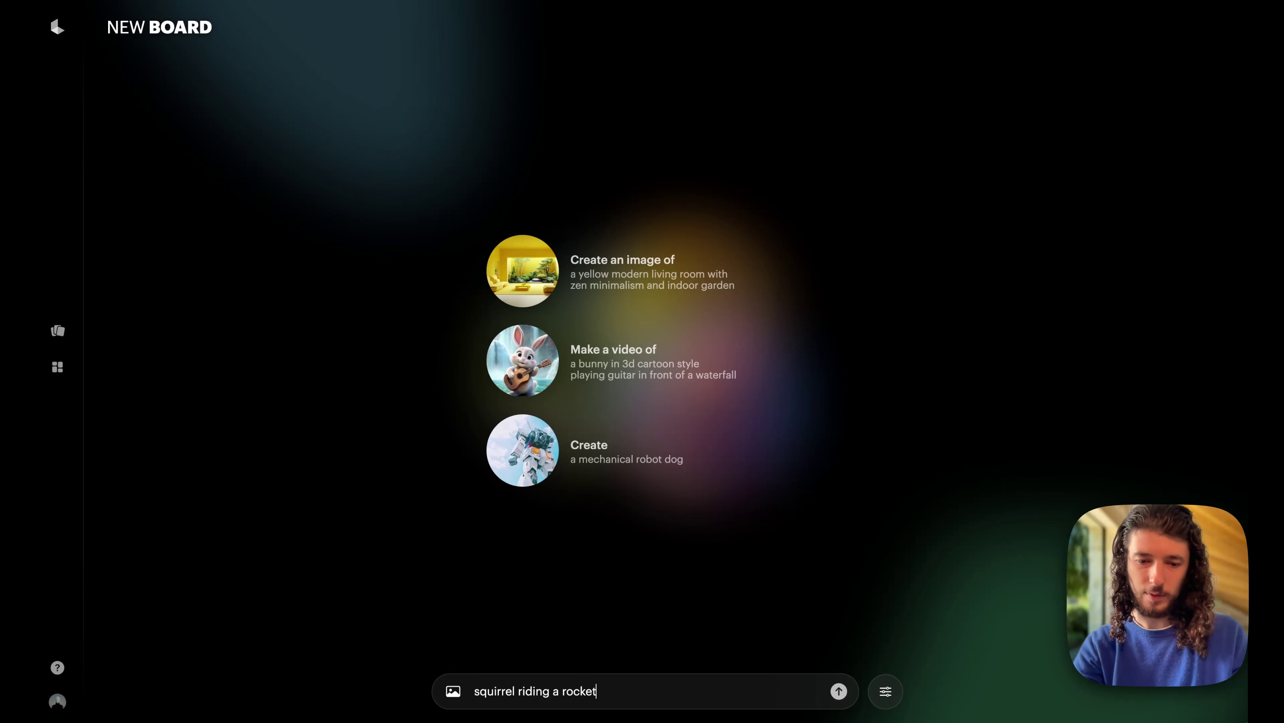
type("ship in")
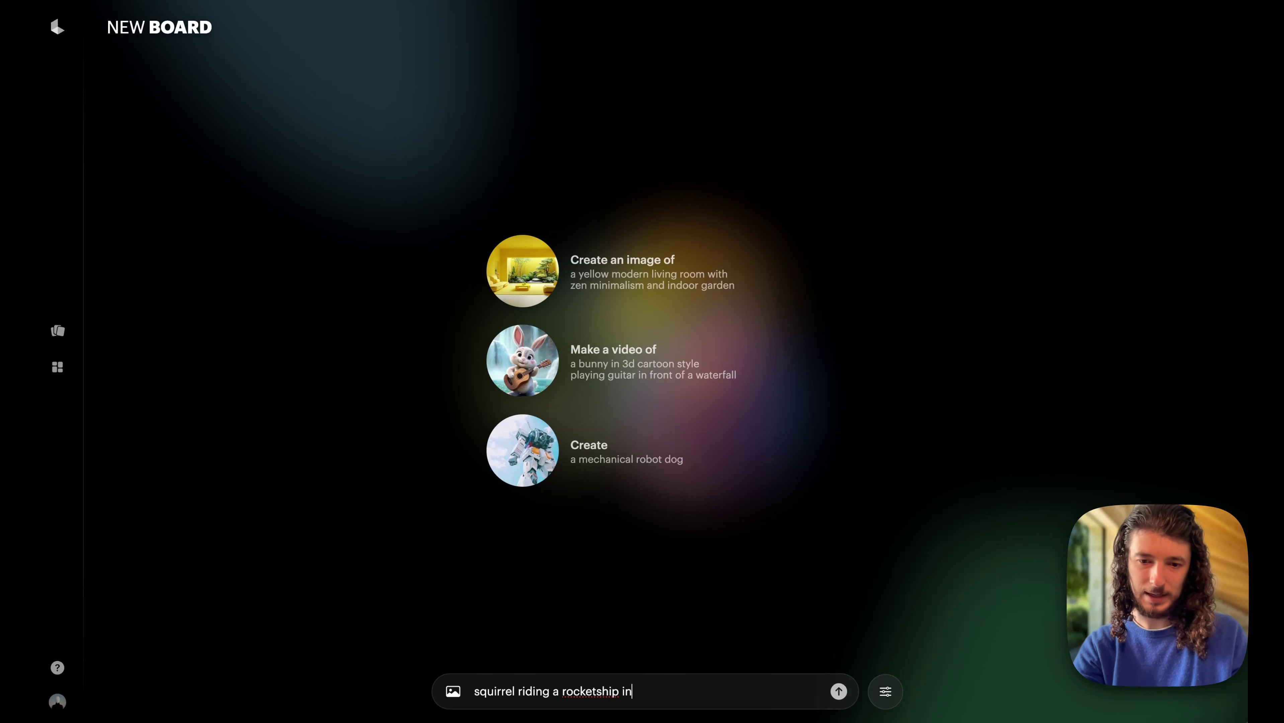
type(" space")
key("Return")
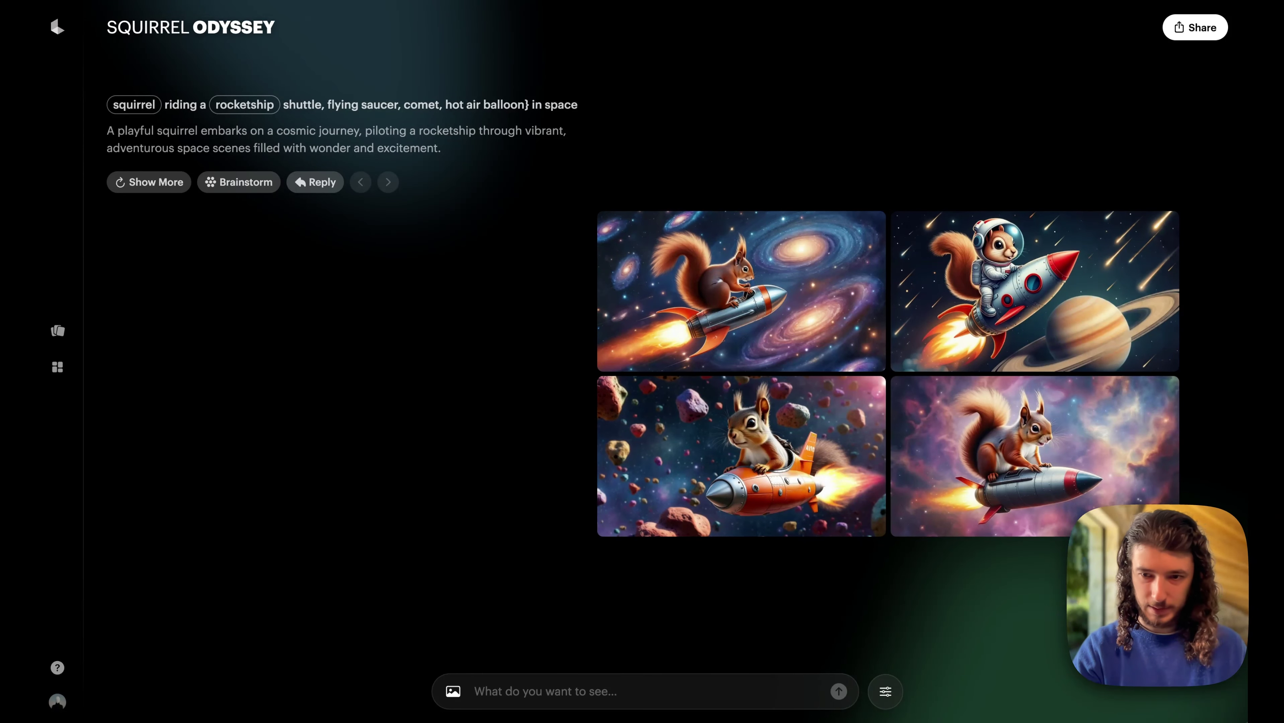
Step: Browse the squirrel rocketship images full size and make a video from the fourth one with the purple nebula background
left_click(739, 304)
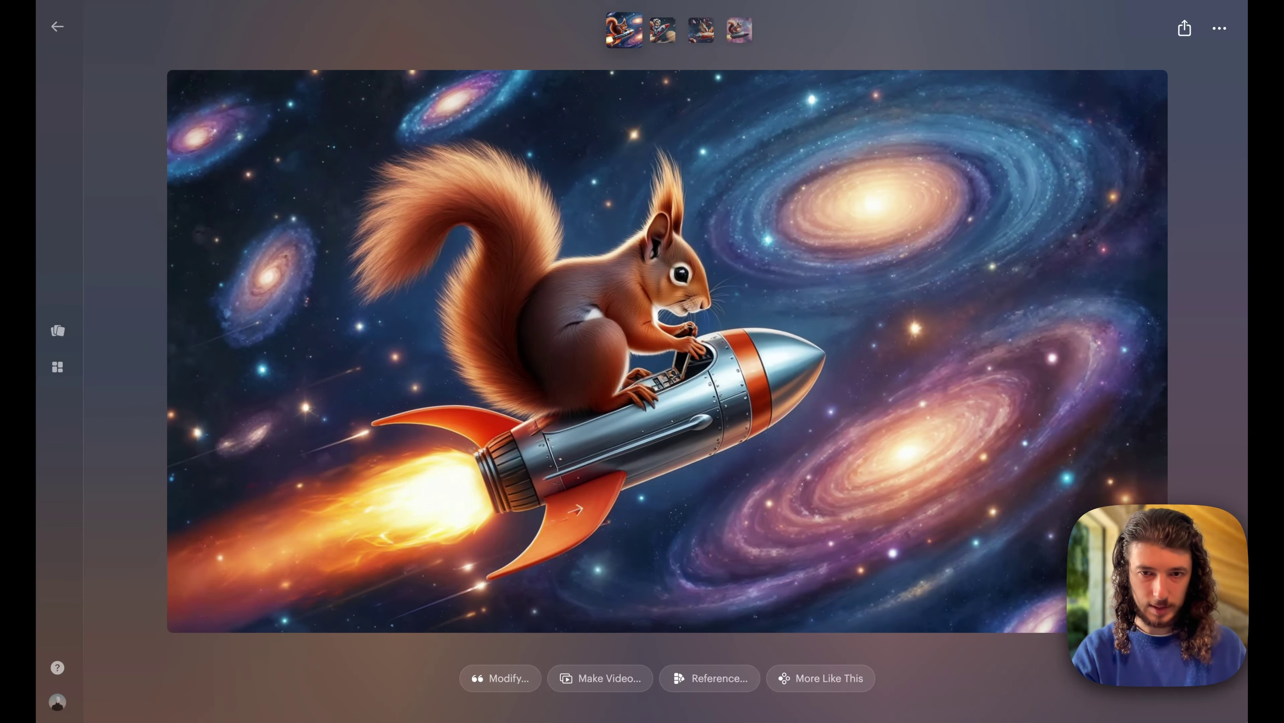
key("Right")
key("Right")
key("Right")
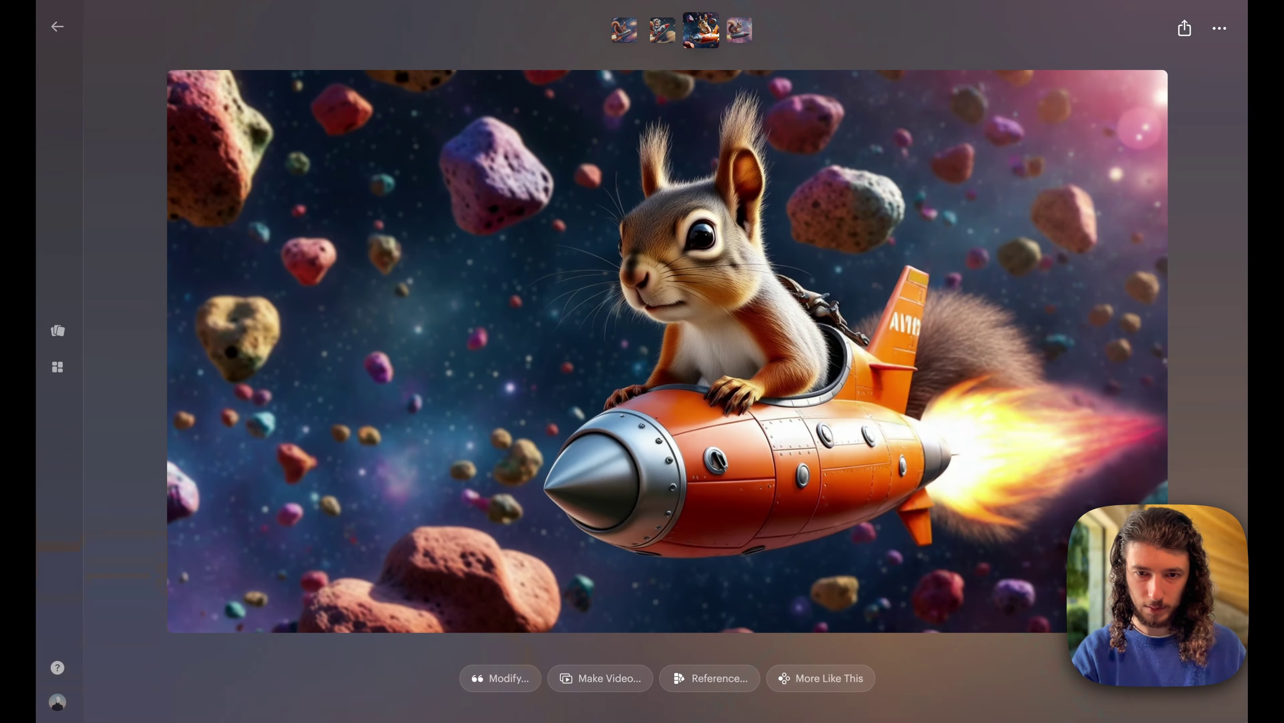
key("Left")
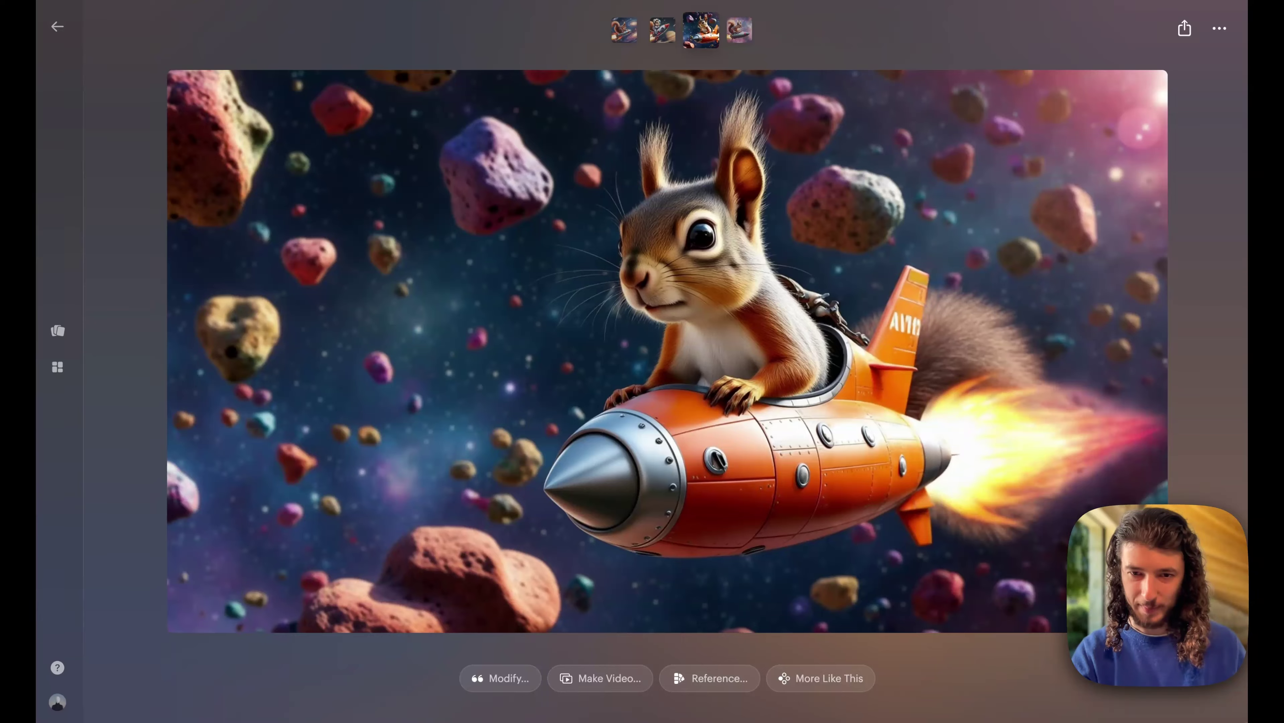
key("Right")
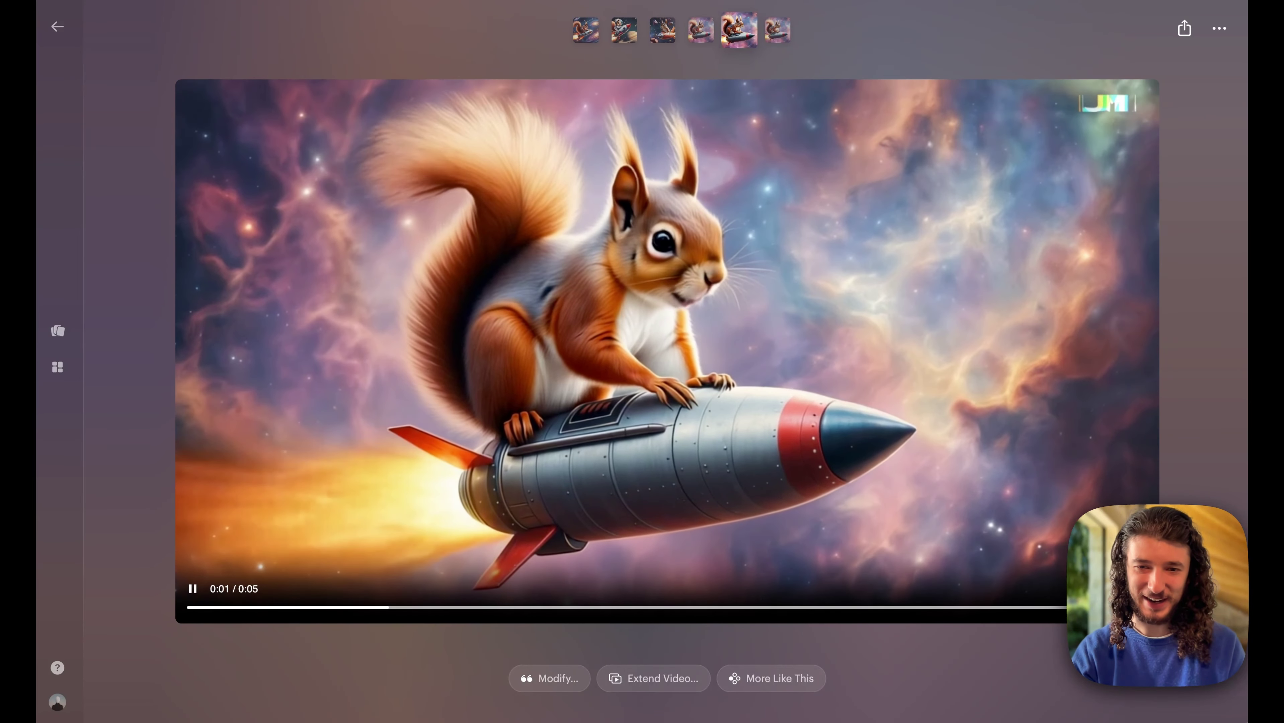
Step: Watch the second nebula squirrel video full size and return to the board
left_click(778, 30)
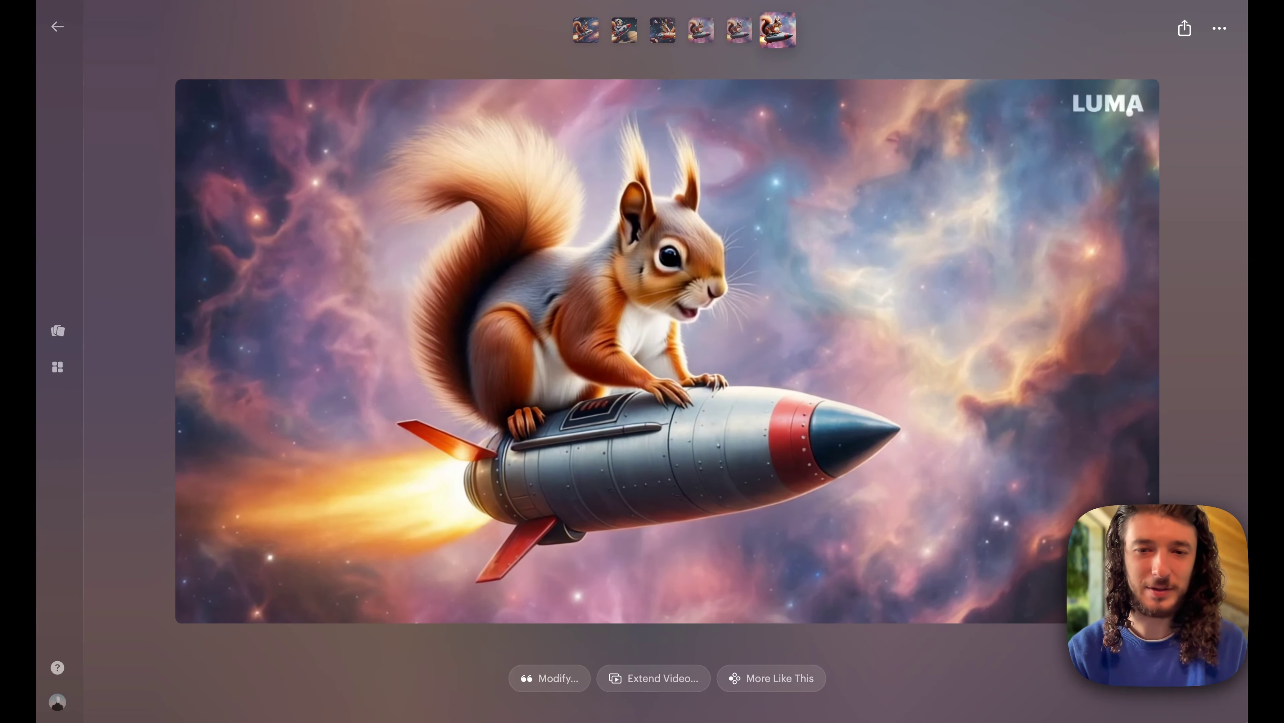
key("Escape")
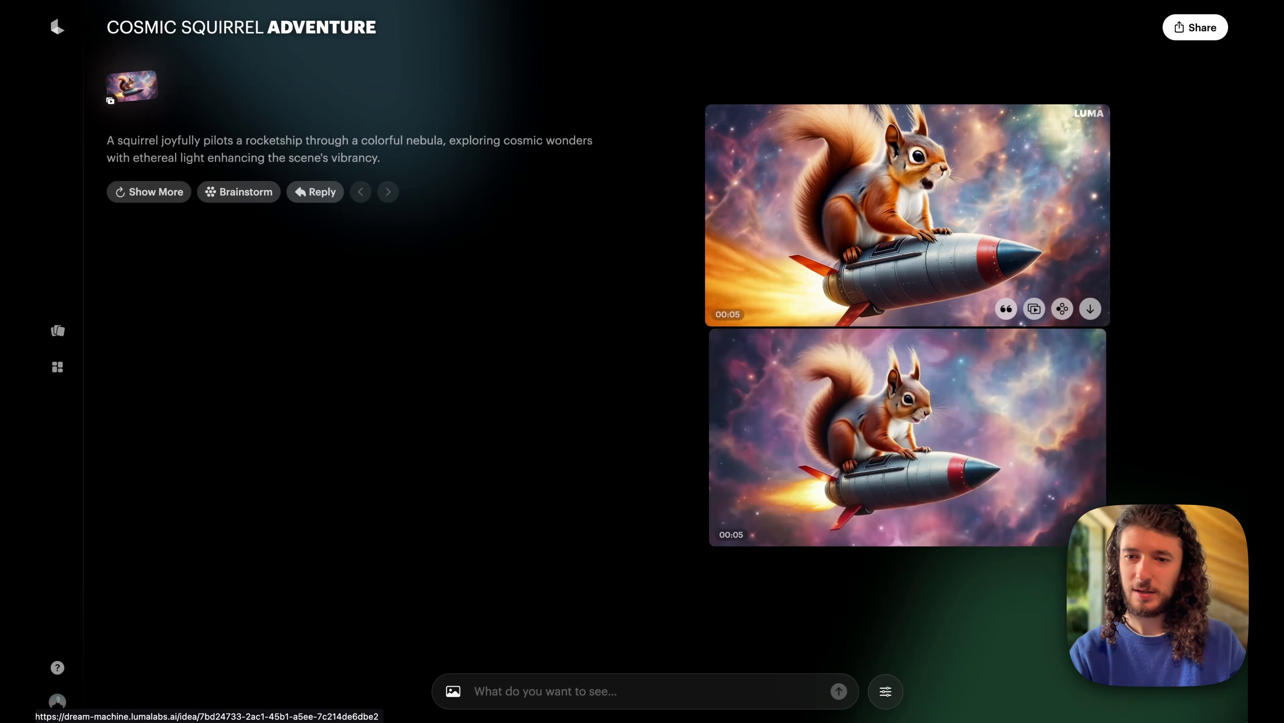
Step: Modify the first nebula squirrel video to "squirrel riding a giant pickle in outer space" and view the first result full size
left_click(1006, 309)
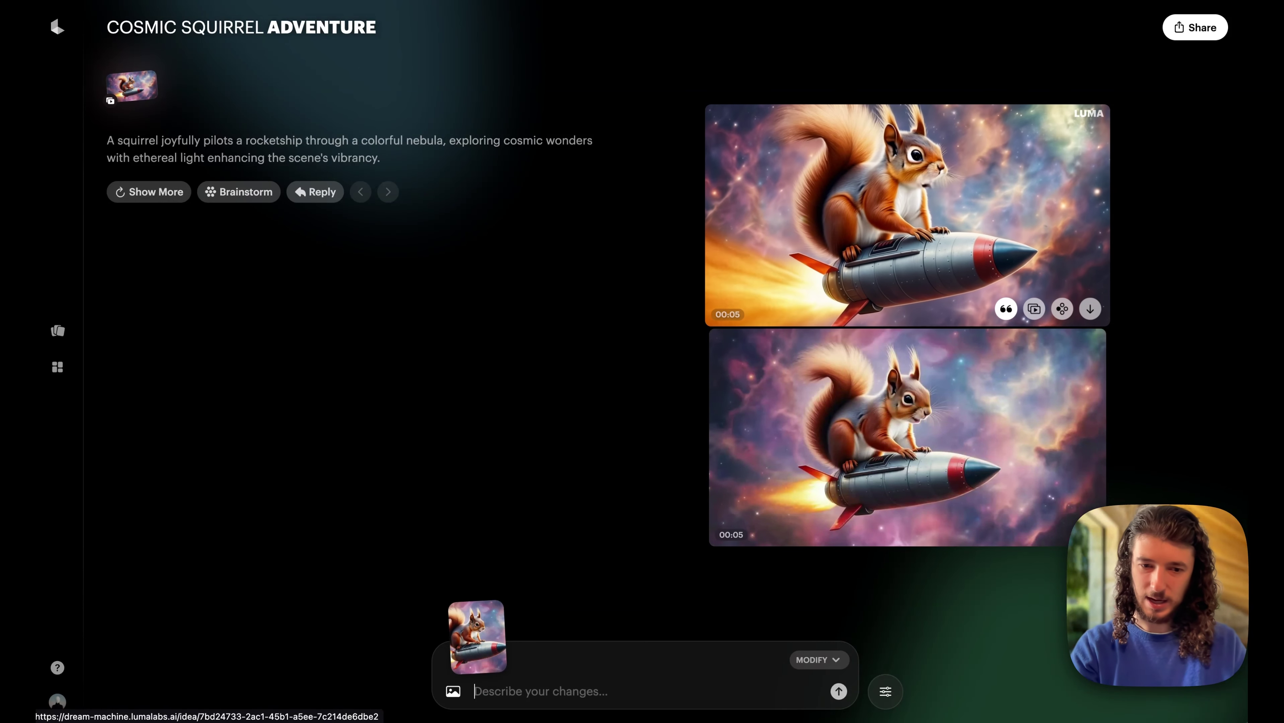
type("squi")
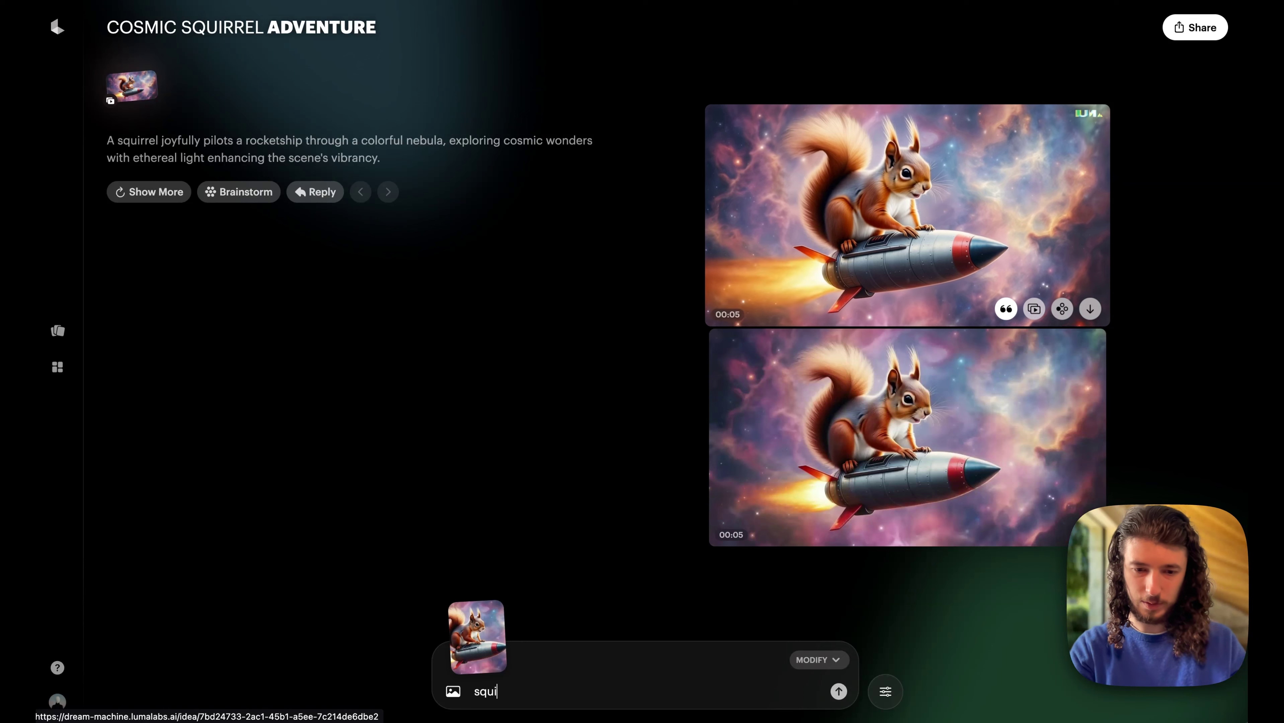
type("rrel riding")
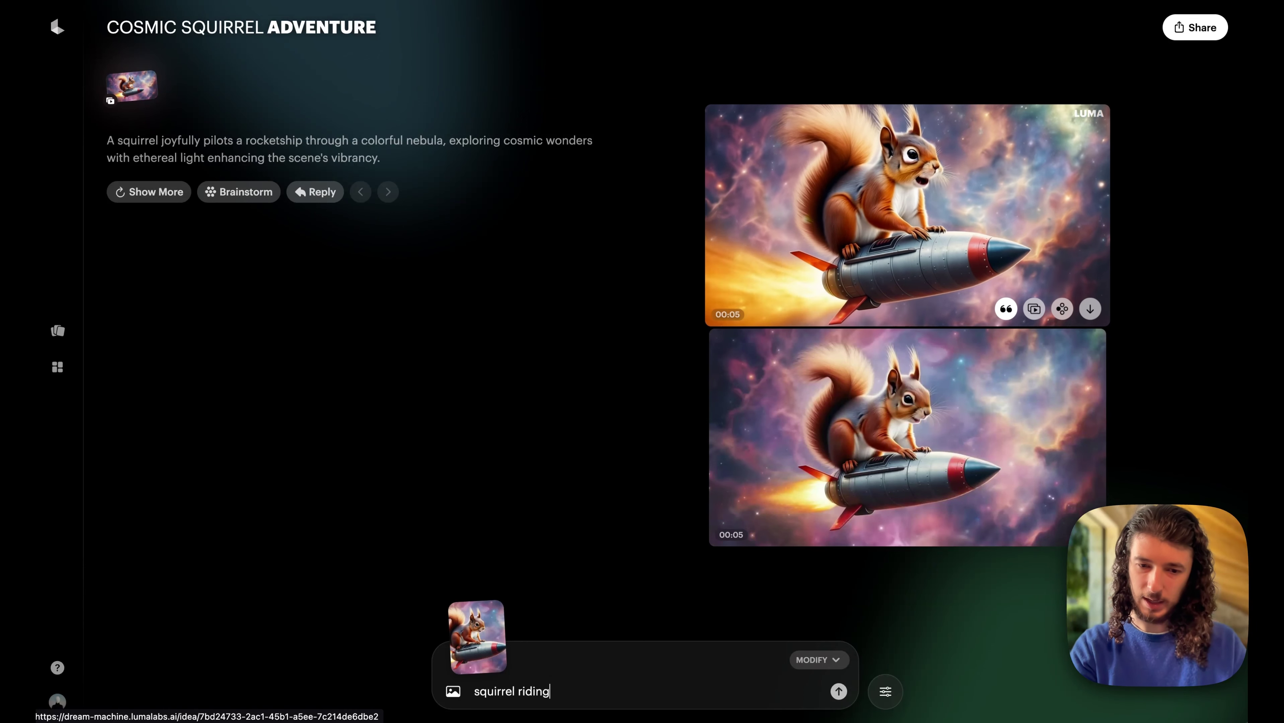
type(" a gpickle")
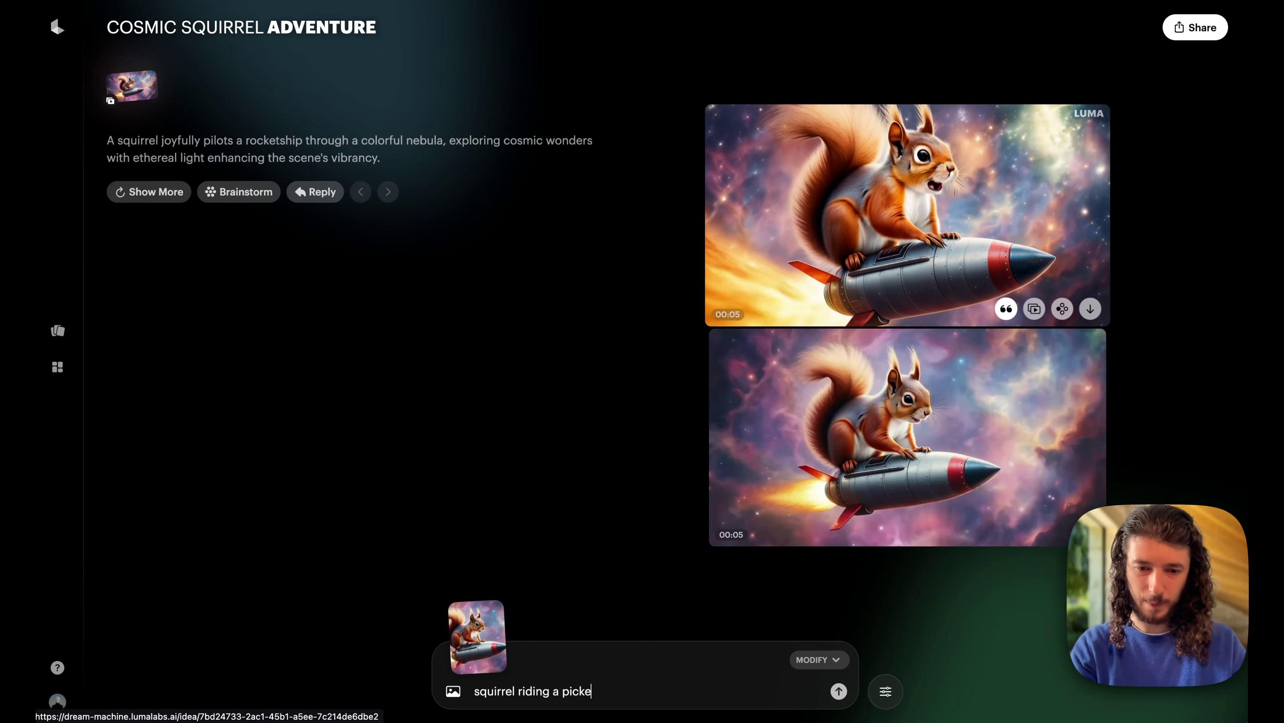
left_click(563, 691)
type("giant ")
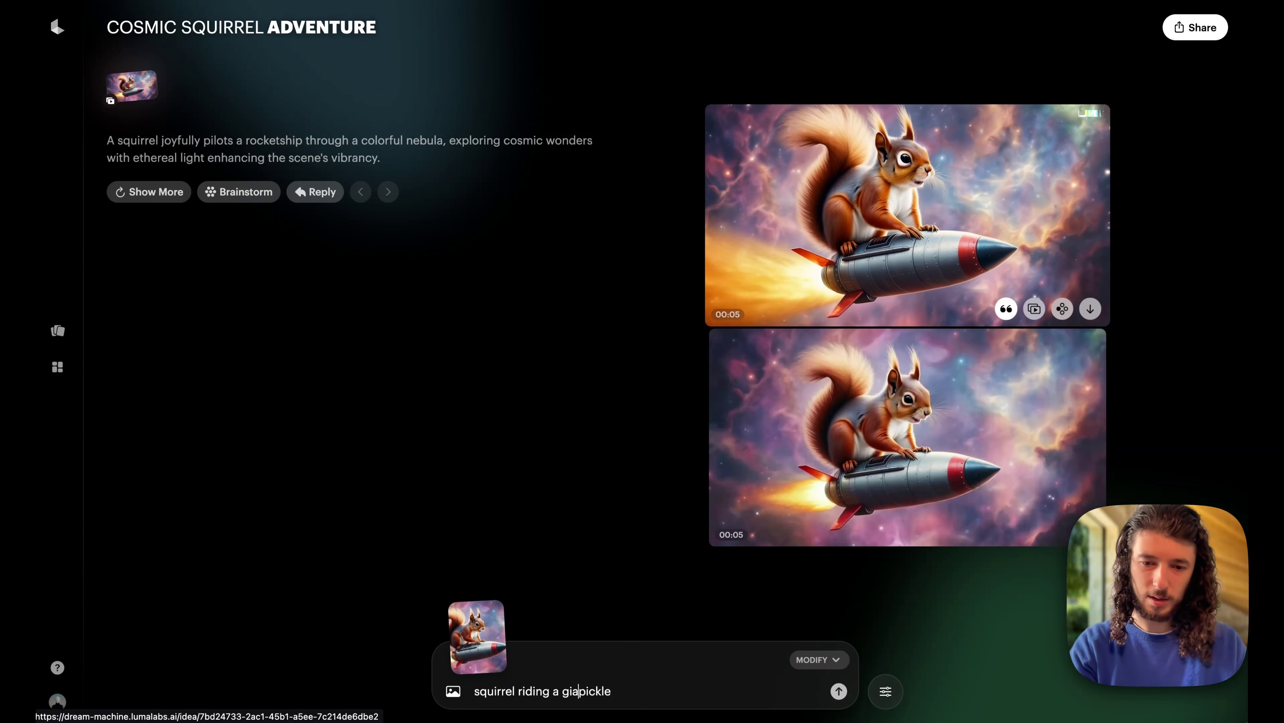
type(" in ")
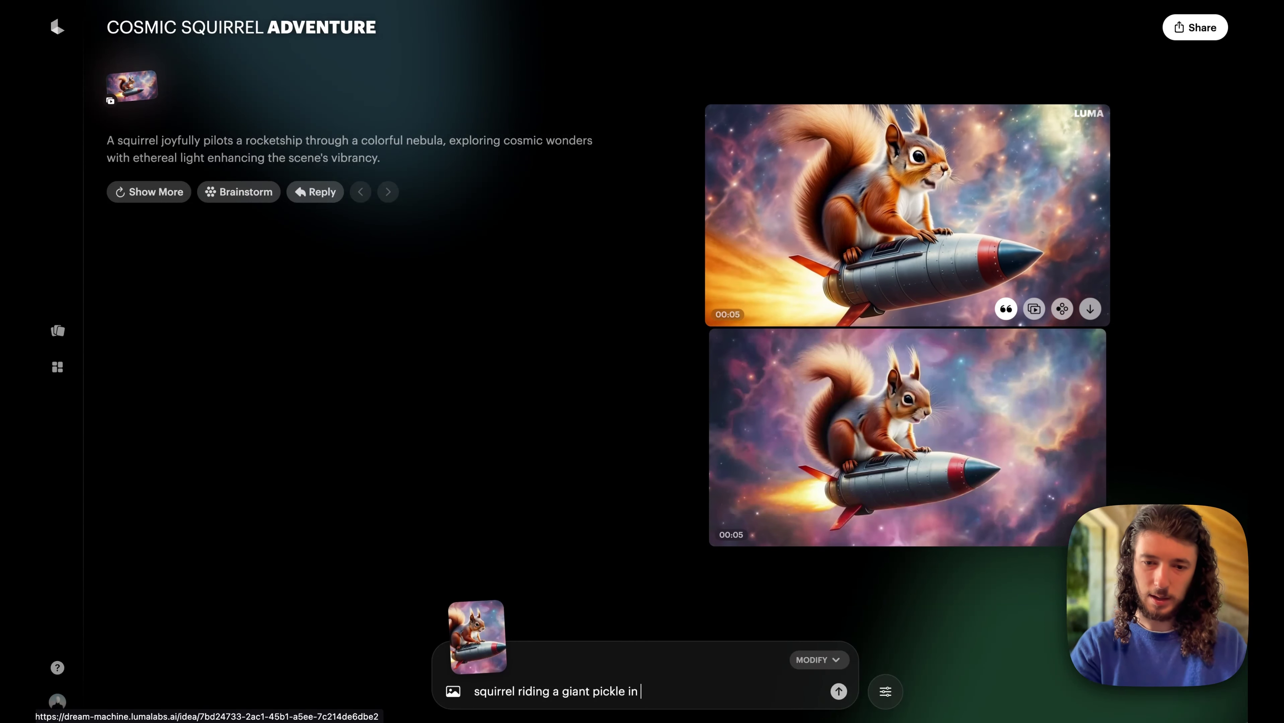
type("outer space")
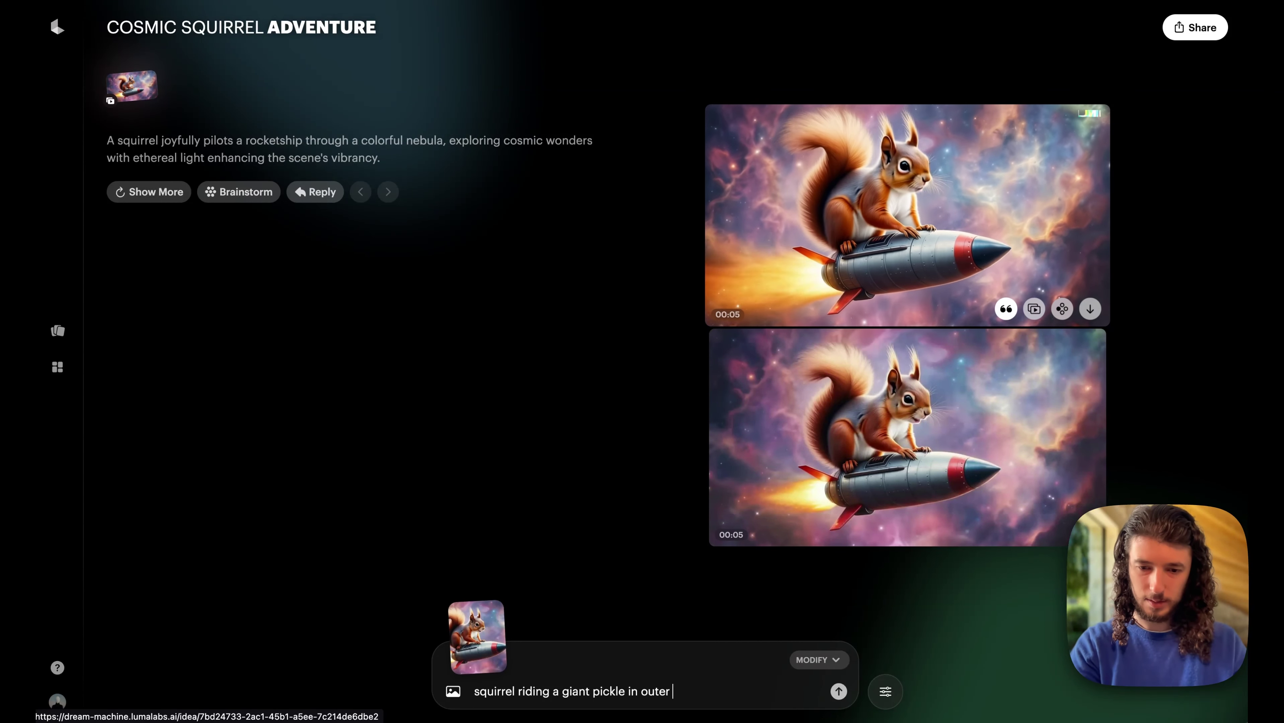
key("Return")
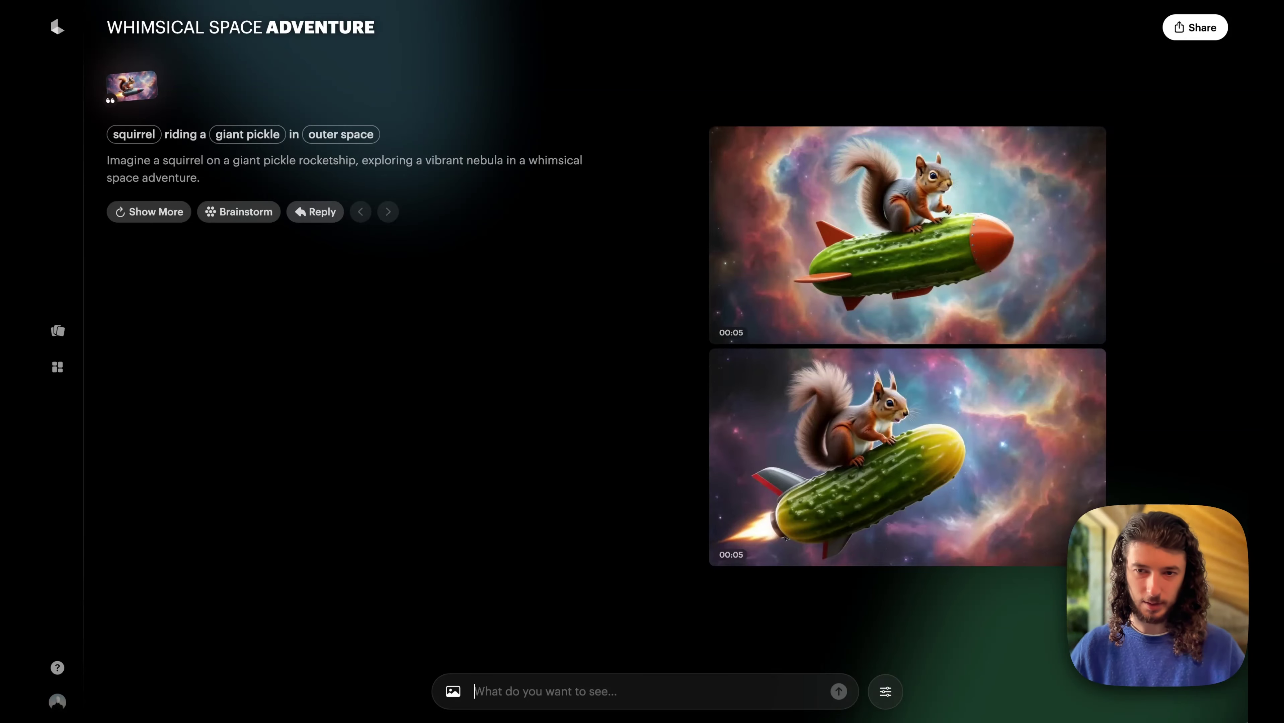
left_click(907, 235)
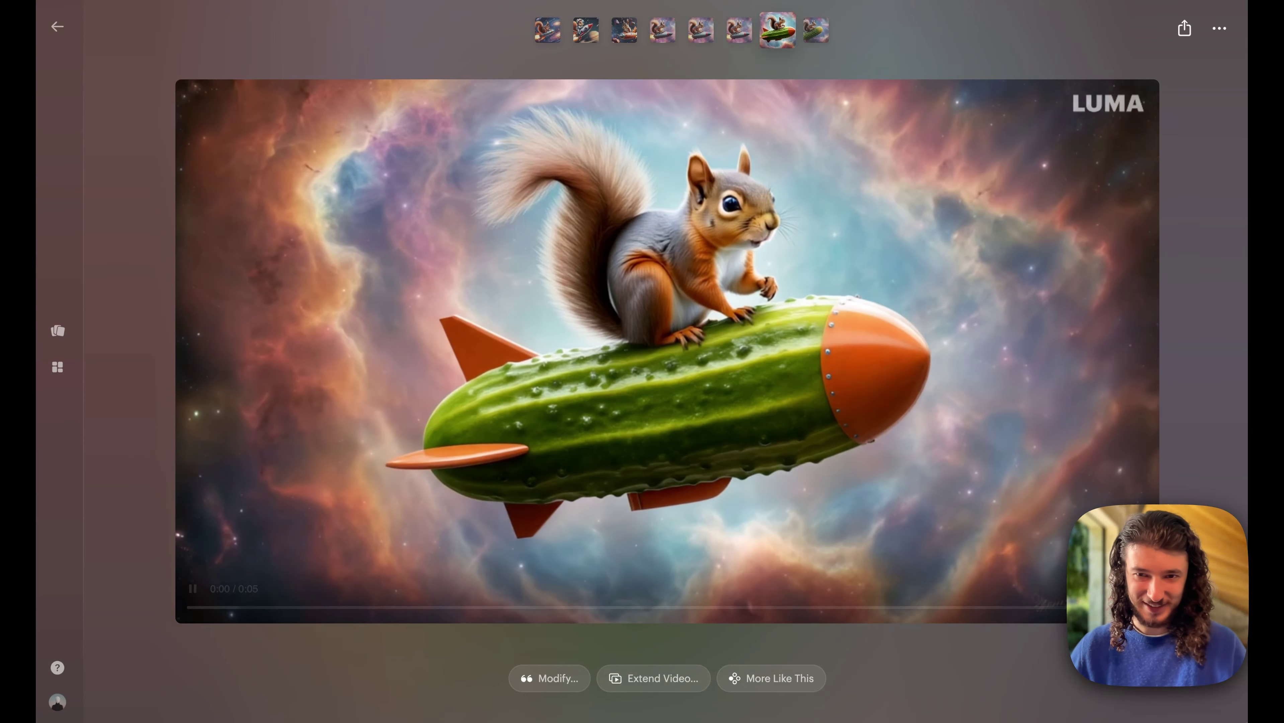
Step: Watch the second giant pickle squirrel video full size, and return to the board to show the overview of all boards
left_click(816, 30)
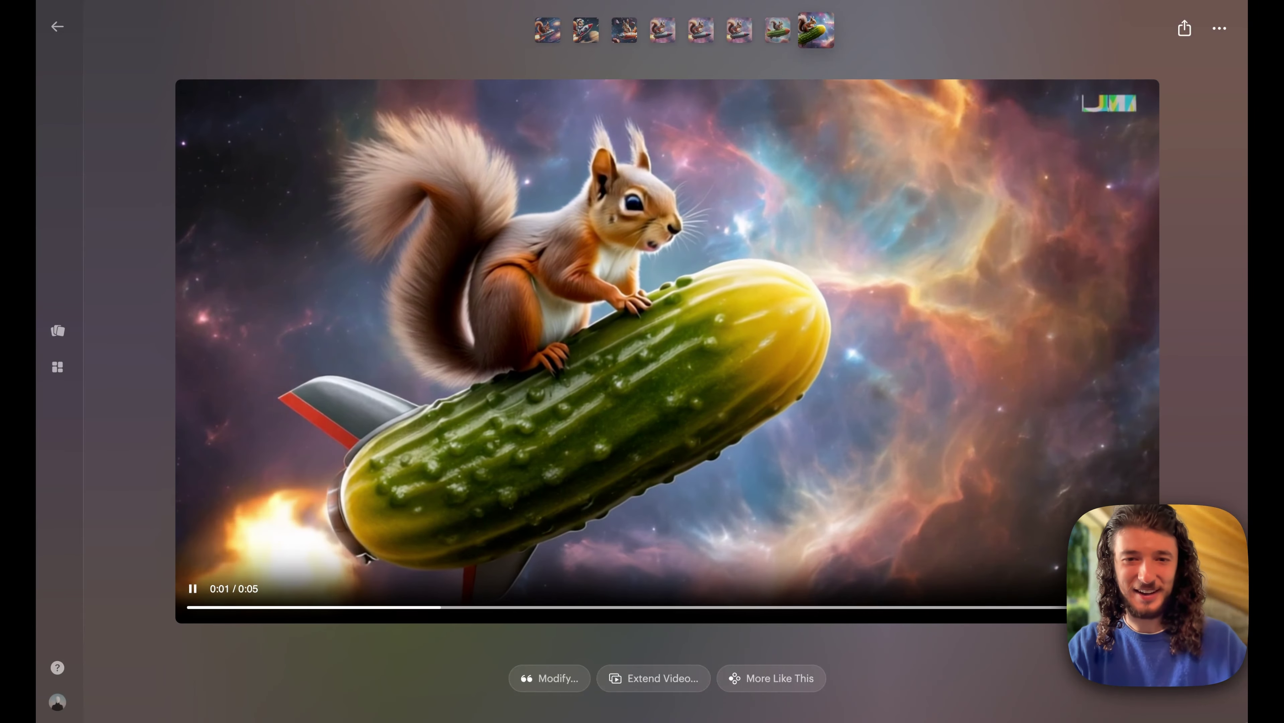
key("Escape")
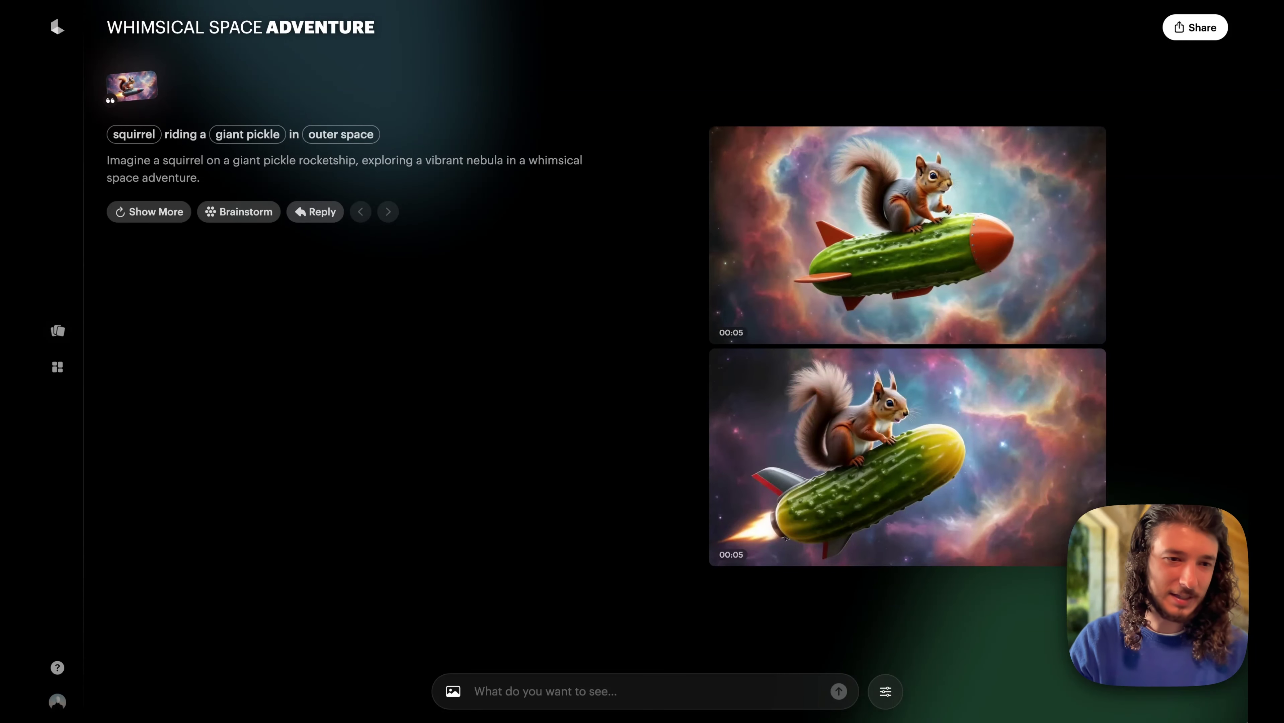
left_click(57, 330)
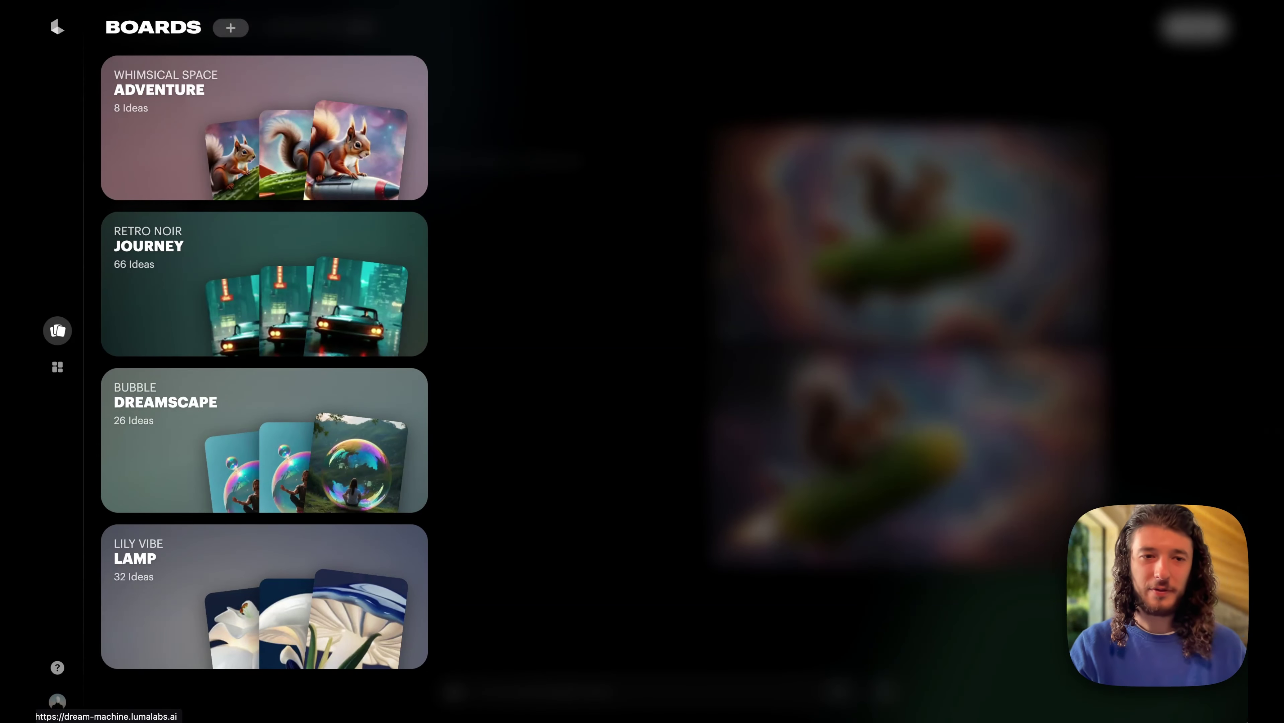
Step: Open the Ideas gallery of all creations and view the image of the woman sitting in a bubble on the green hillside full size
left_click(57, 367)
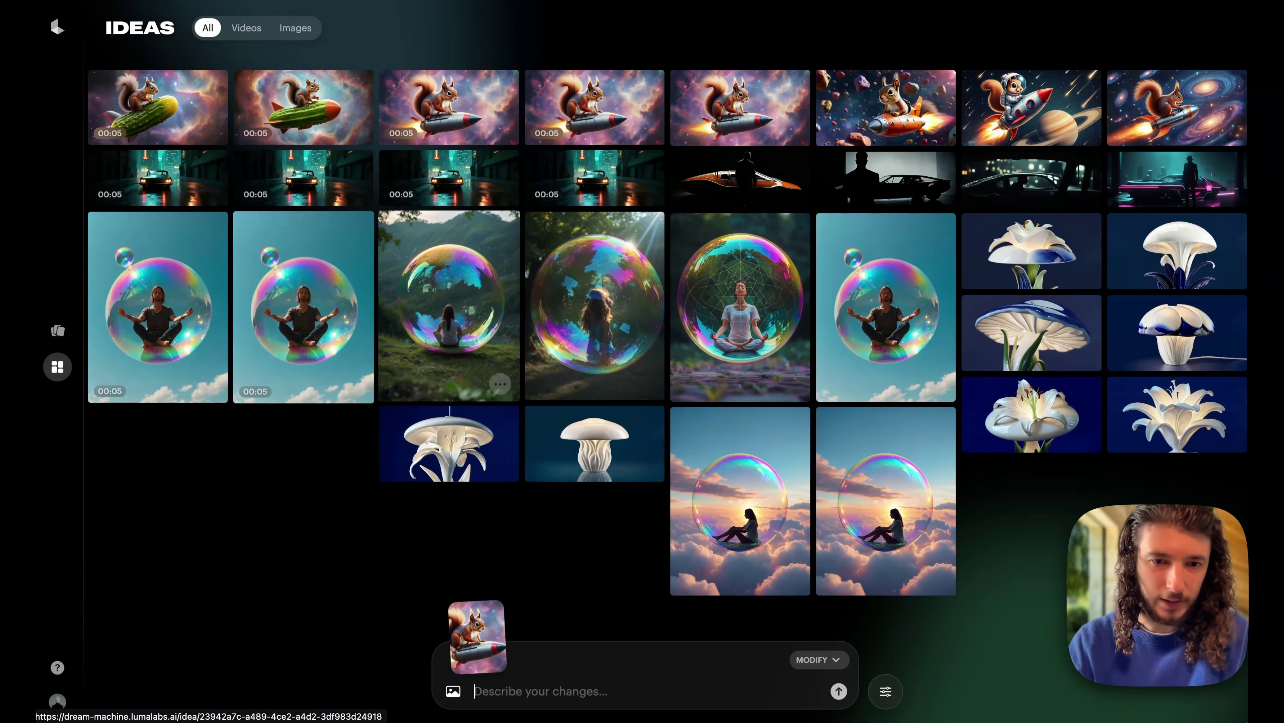
left_click(450, 306)
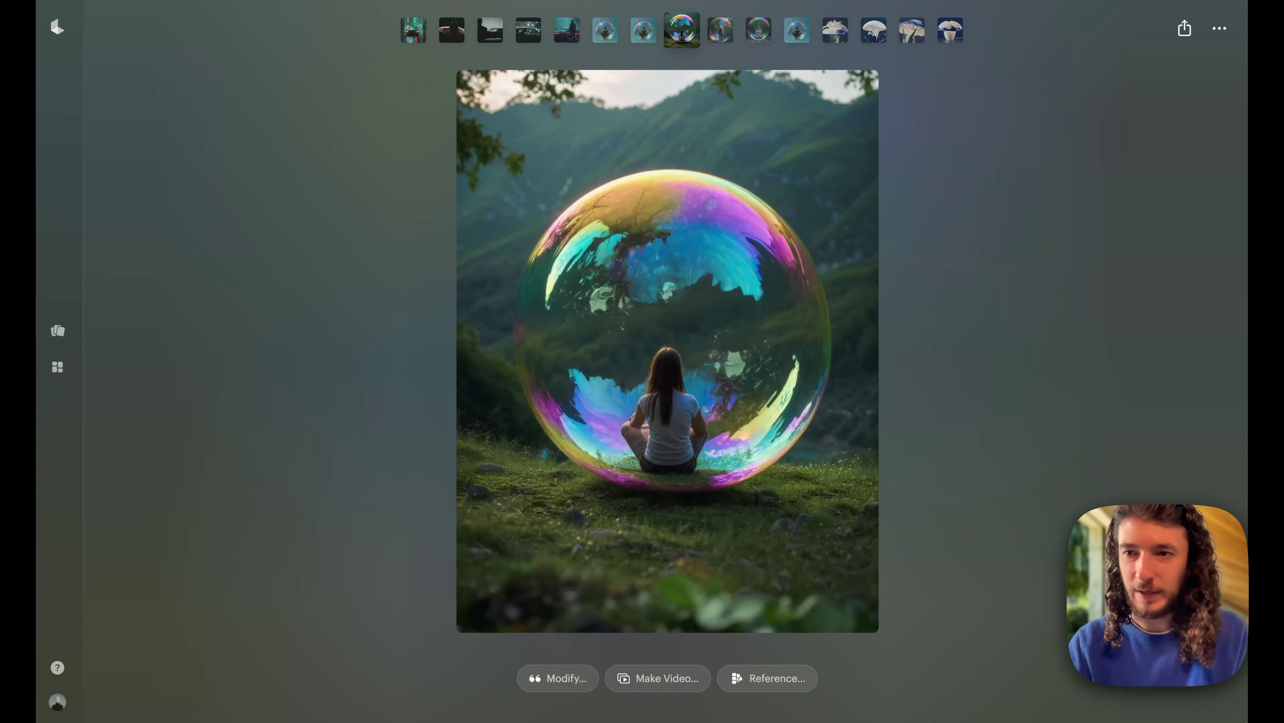
key("Escape")
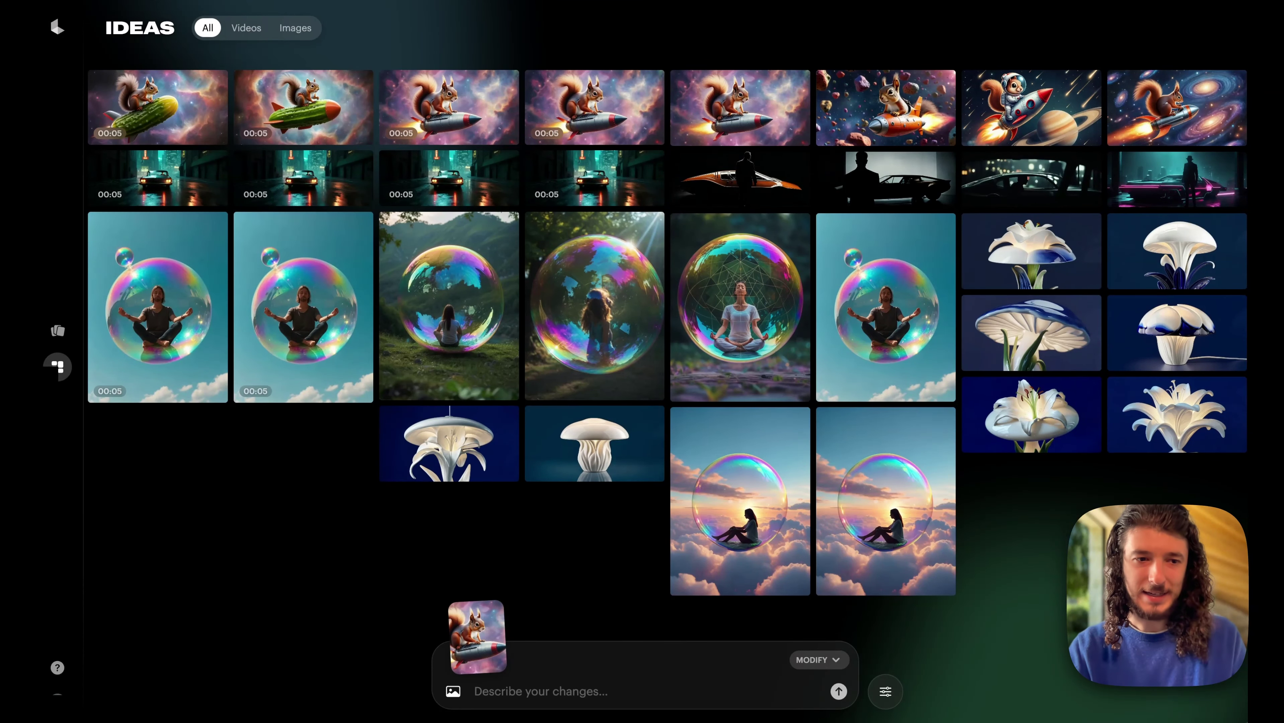
mouse_move(58, 330)
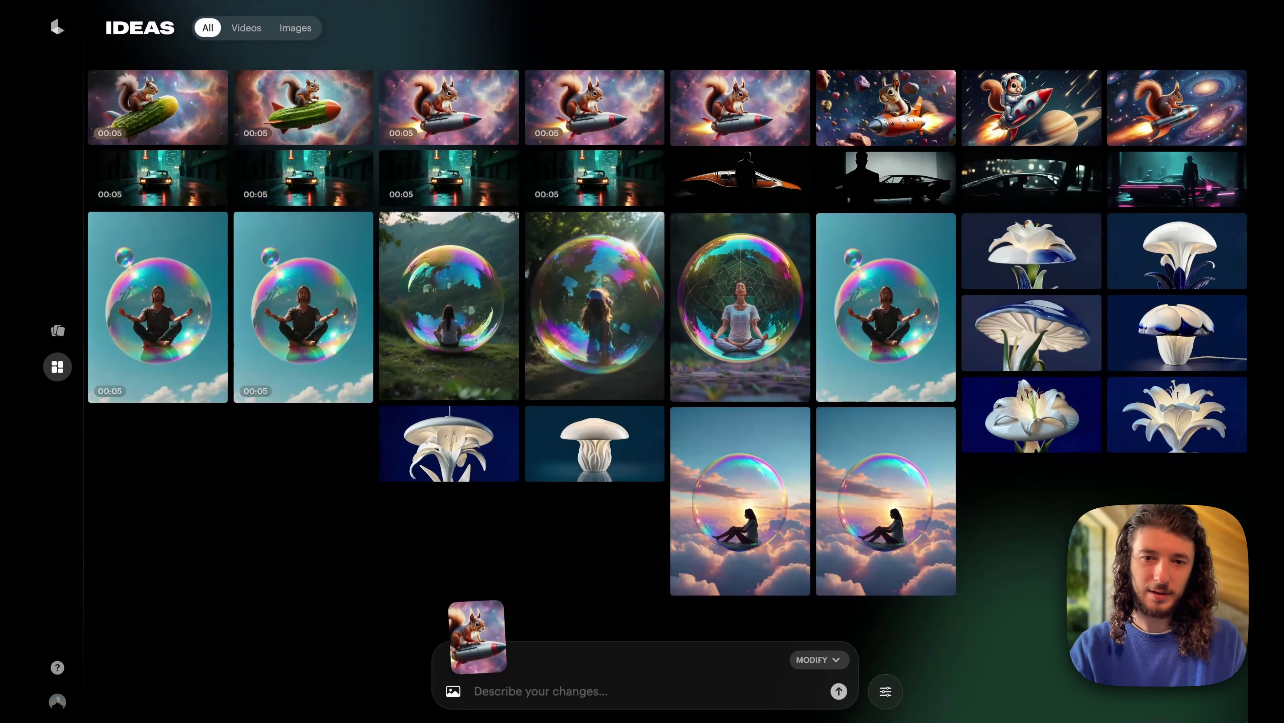